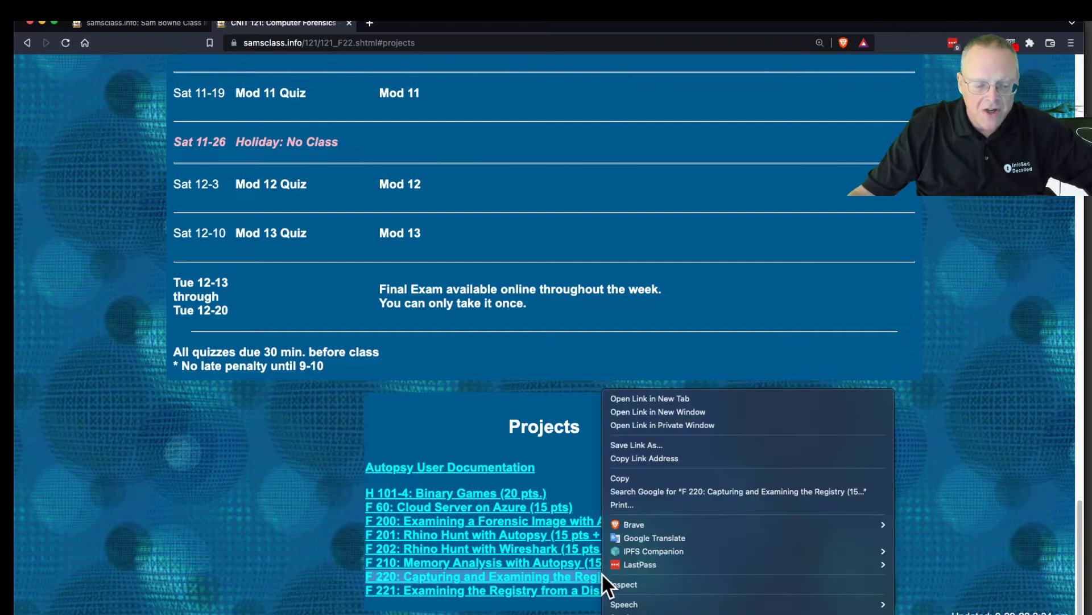
# Open the F 220: Capturing and Examining the Registry project in a new Brave tab and view it
pyautogui.click(668, 398)
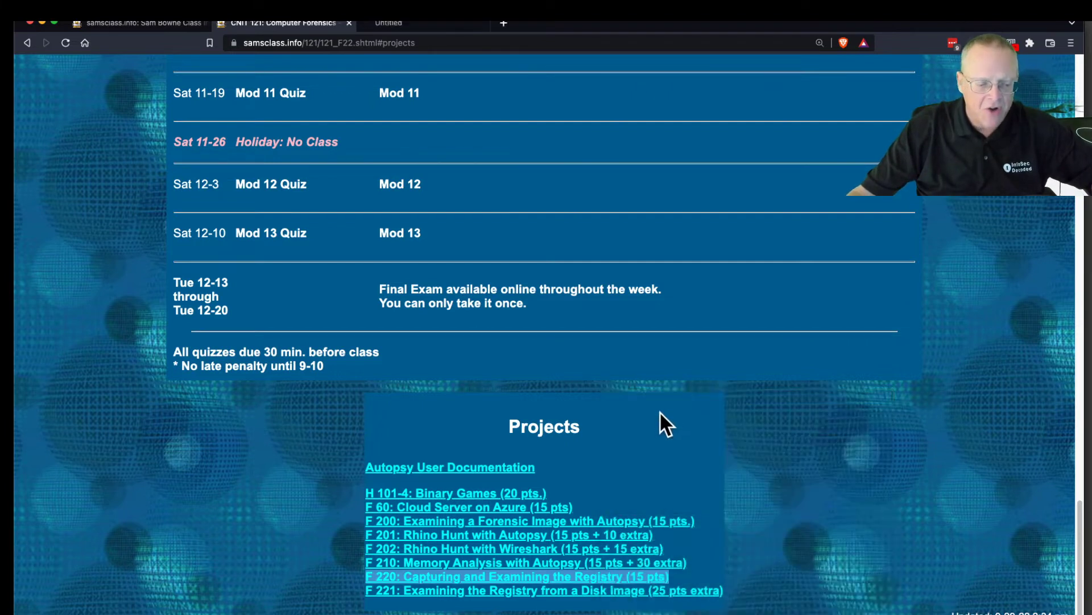
pyautogui.click(450, 22)
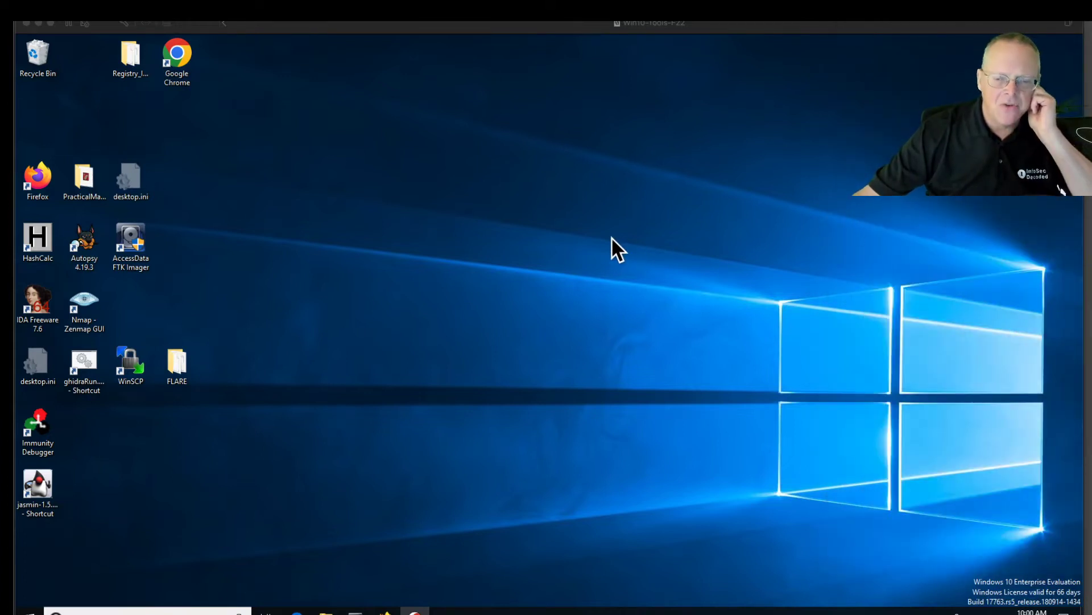
# In the virtual machine, launch Internet Explorer by searching Windows for 'explorer'
pyautogui.click(606, 239)
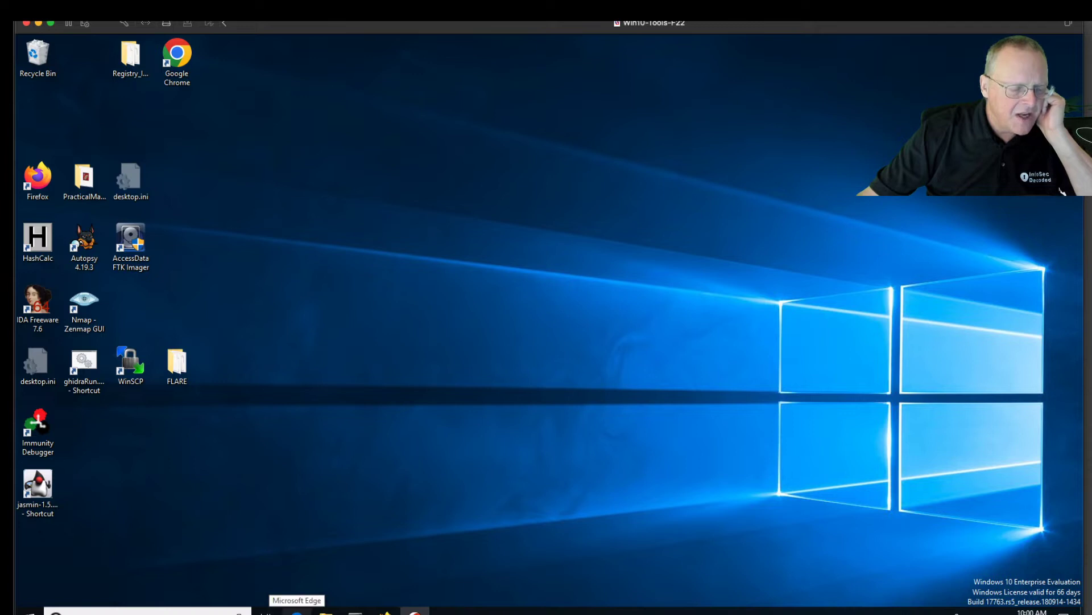
pyautogui.click(170, 612)
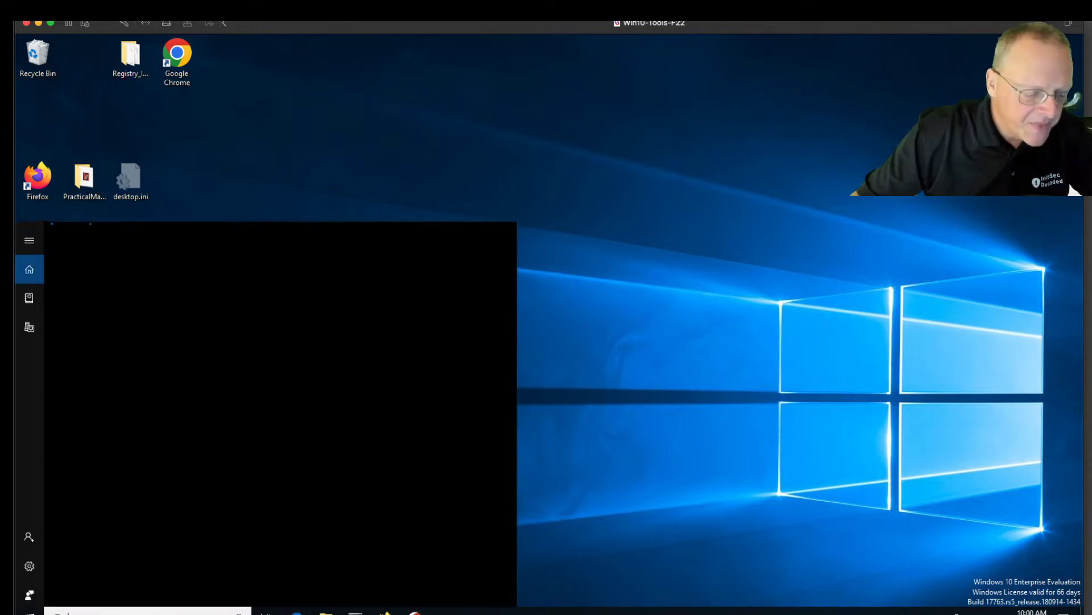
pyautogui.write('explo')
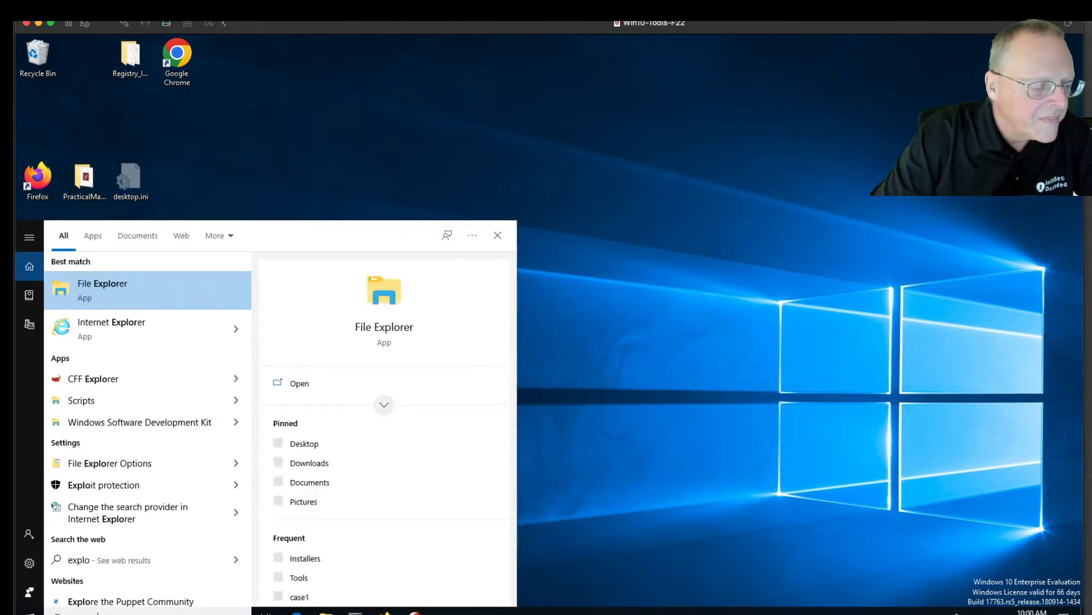
pyautogui.write('rer')
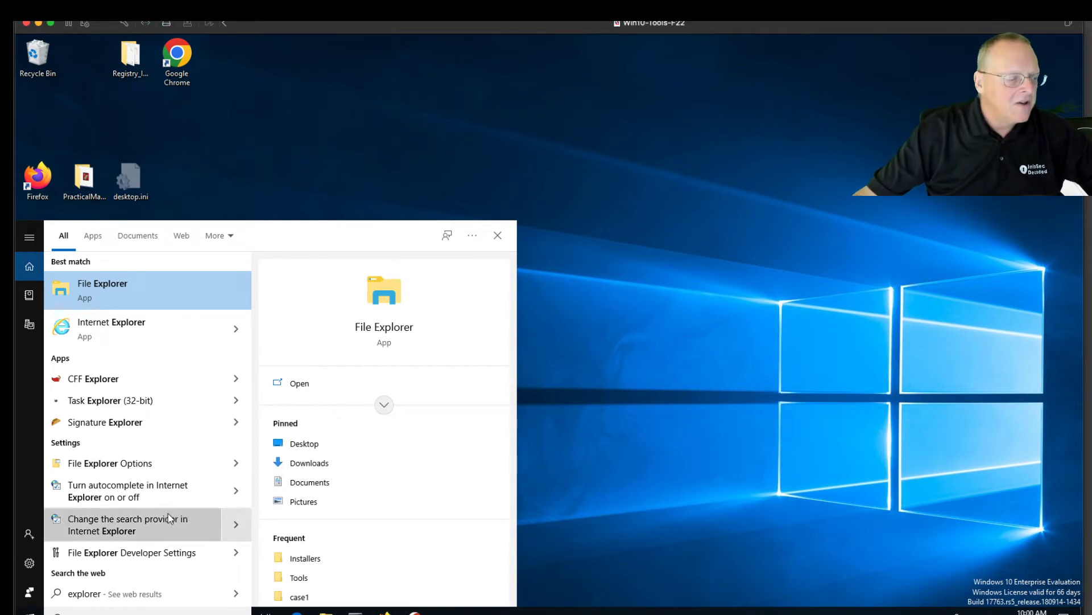
pyautogui.click(165, 326)
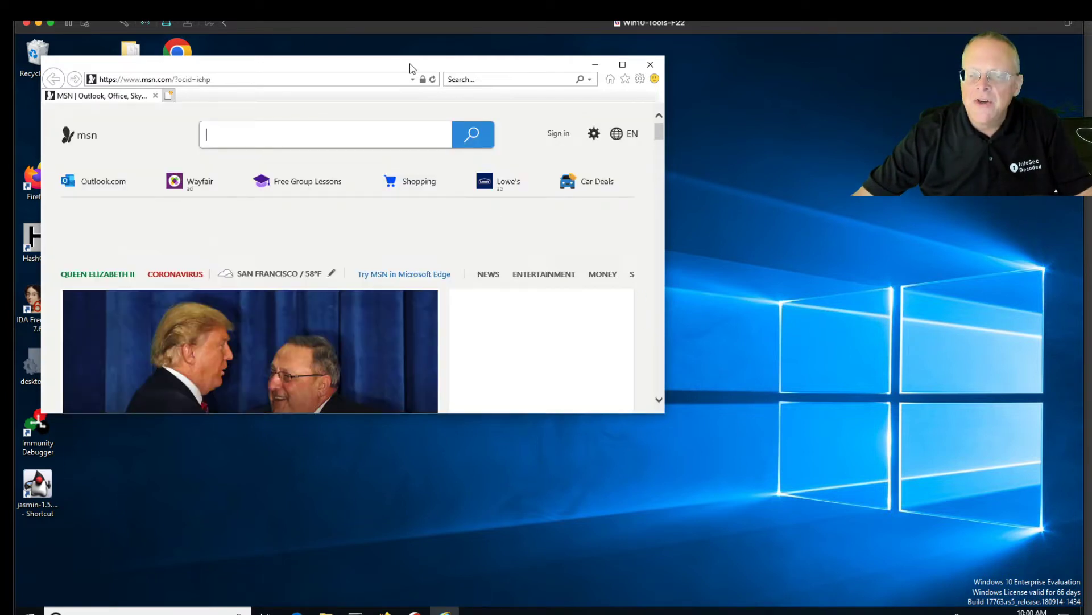
# Browse to kittenwar.com, correcting the mistyped address, then close Internet Explorer
pyautogui.click(364, 79)
pyautogui.write('k')
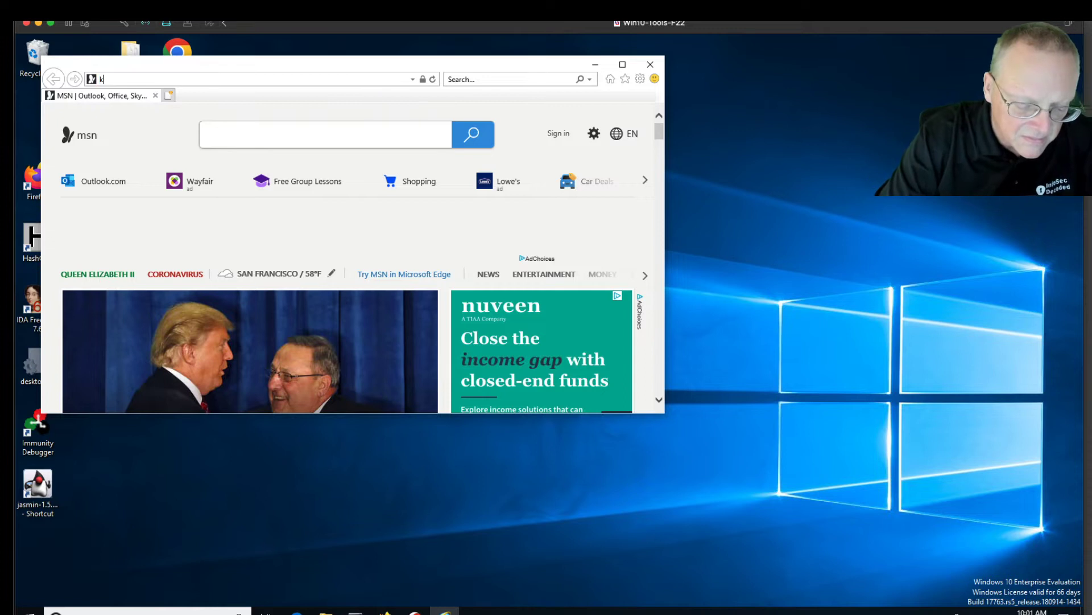
pyautogui.write('ittenar.com')
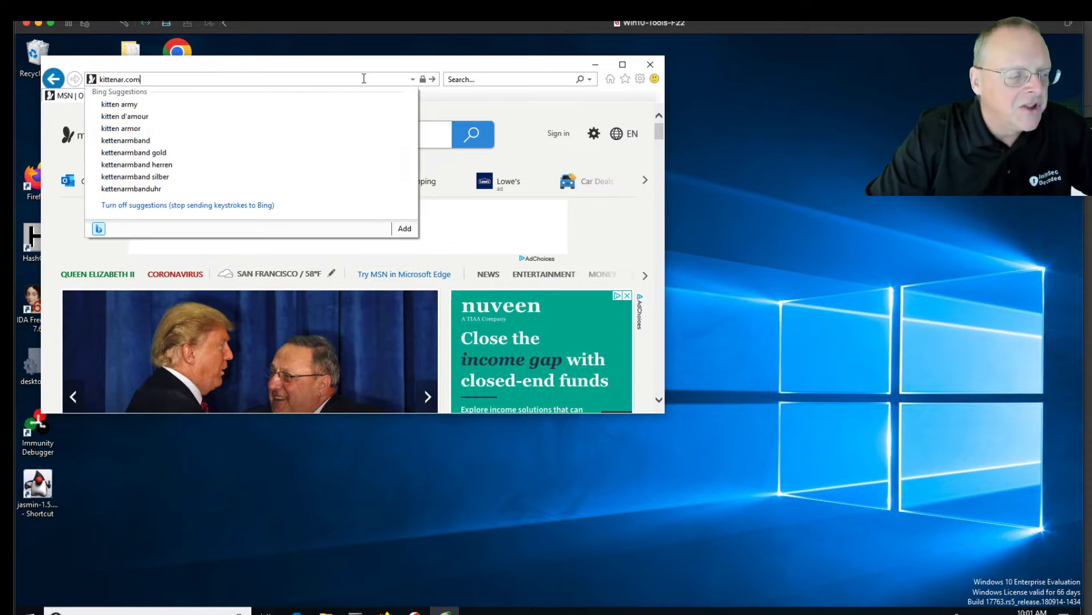
pyautogui.press('Return')
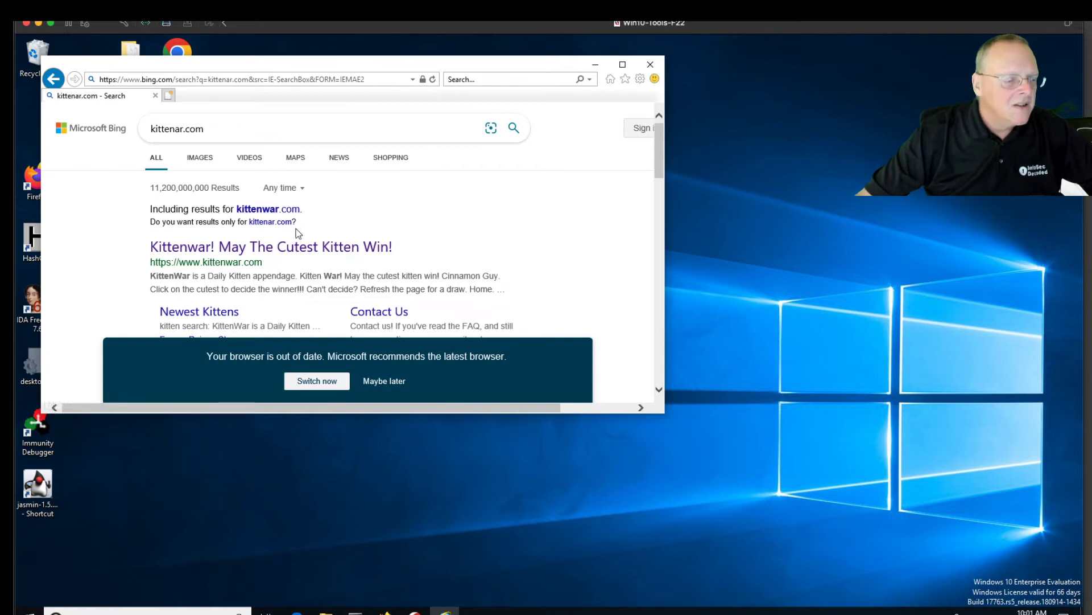
pyautogui.click(384, 76)
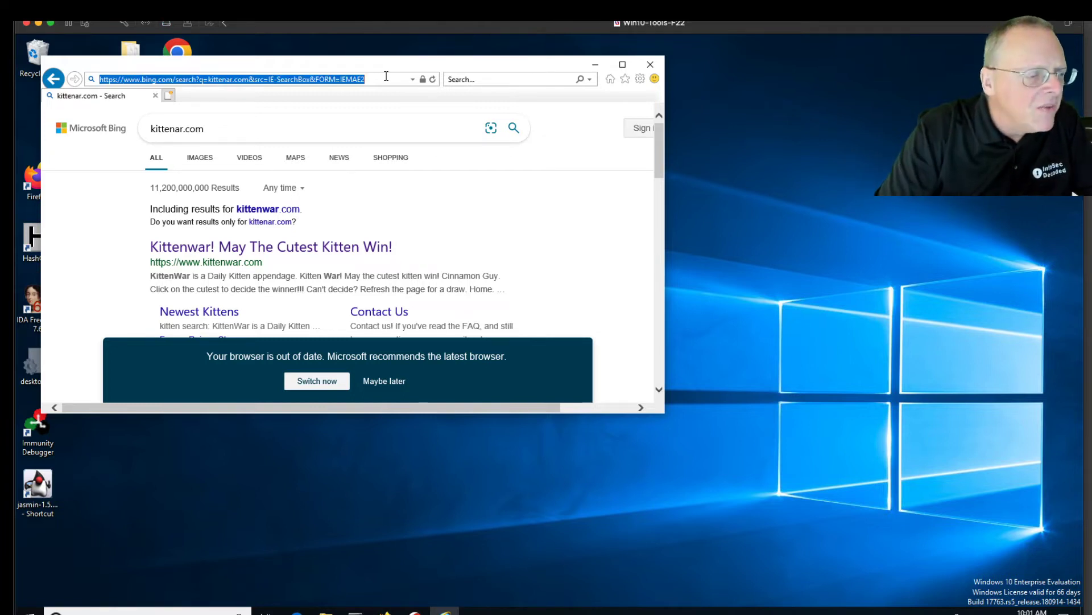
pyautogui.write('kitten')
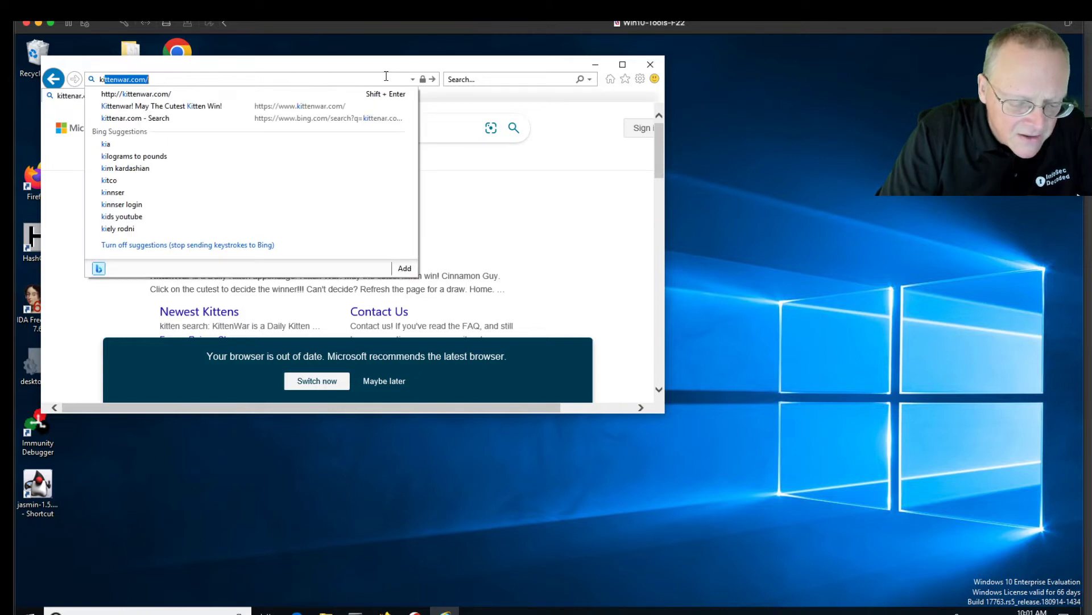
pyautogui.write('wa')
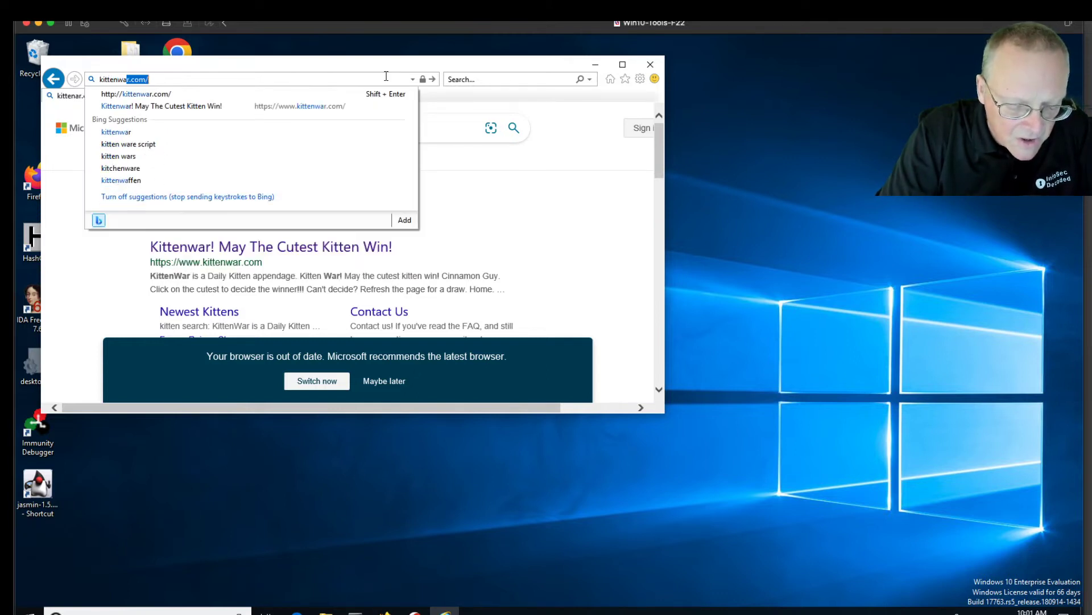
pyautogui.write('er')
pyautogui.press('BackSpace')
pyautogui.press('BackSpace')
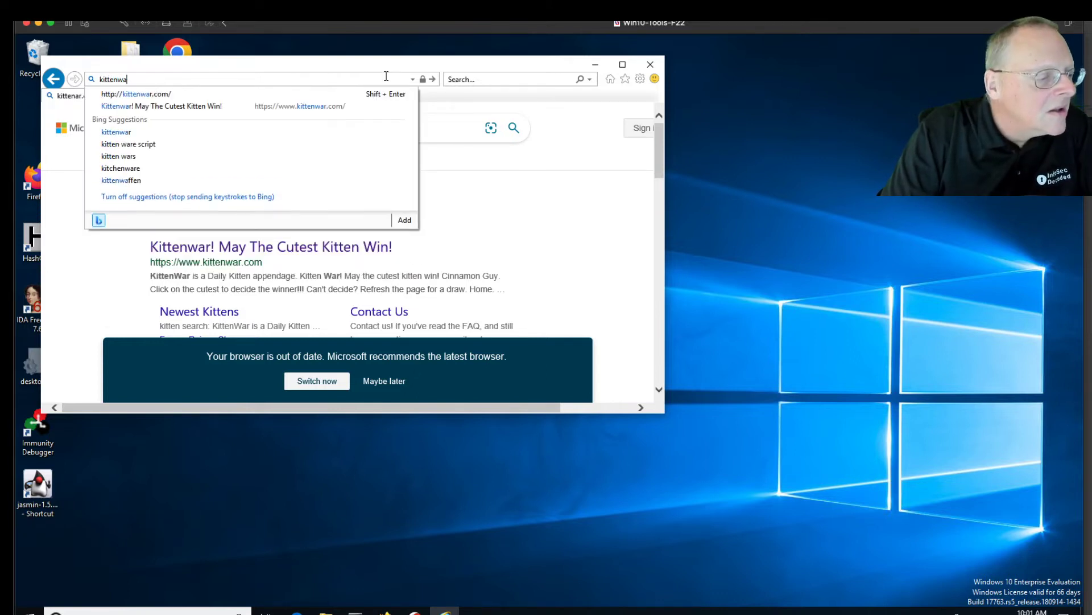
pyautogui.write('r.com')
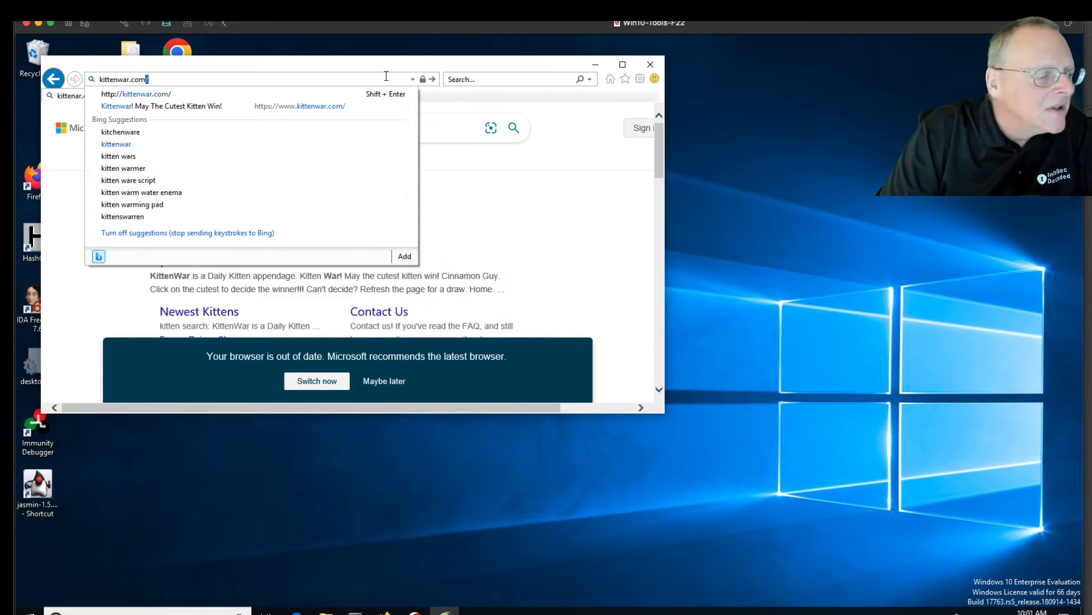
pyautogui.press('Return')
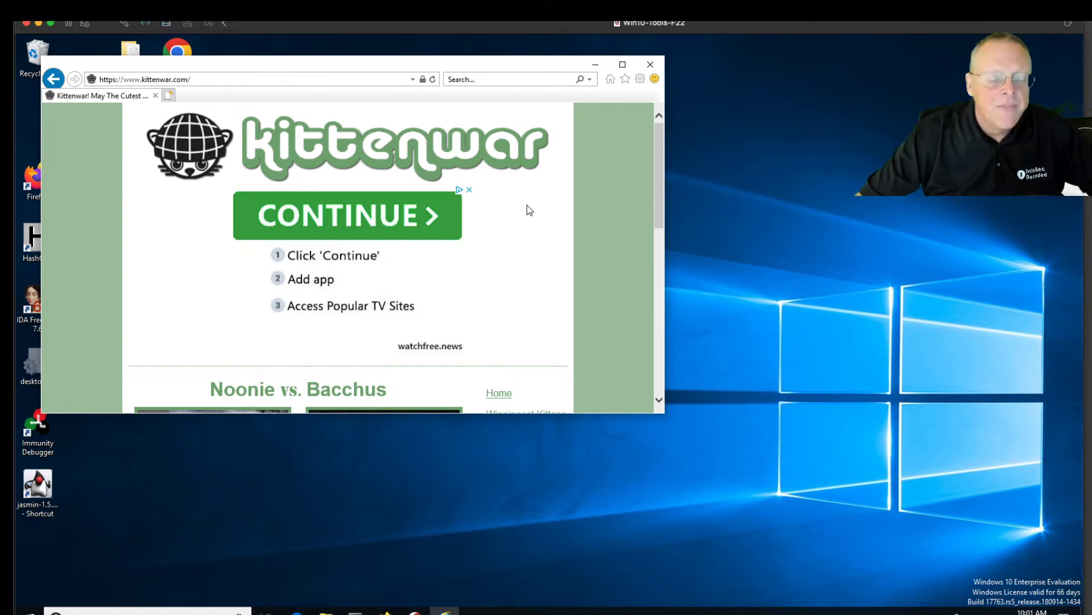
pyautogui.click(651, 65)
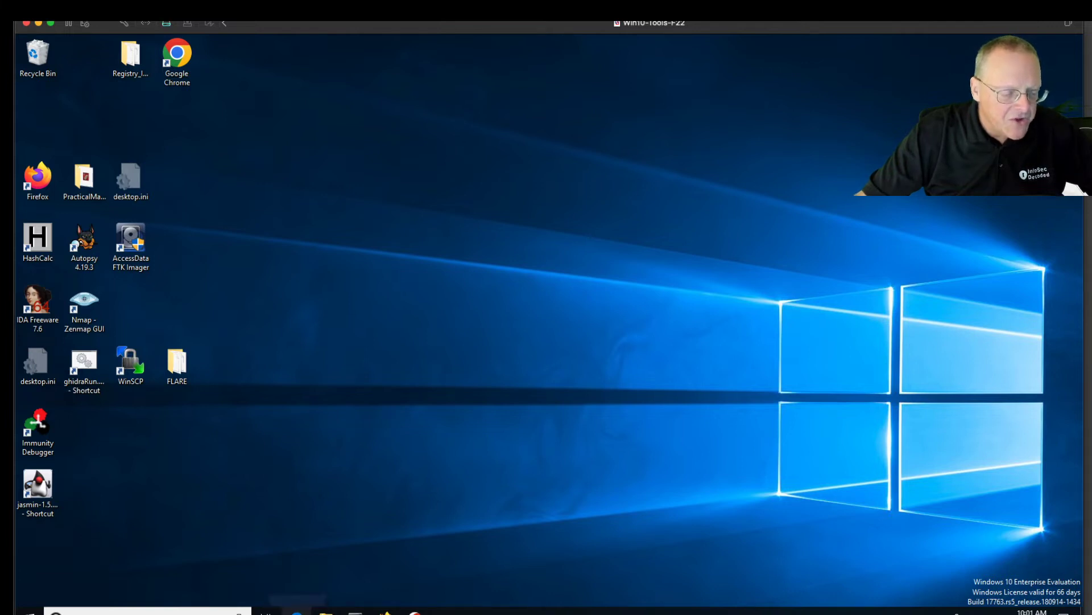
# Launch Microsoft Edge from the taskbar and load puppywar.com
pyautogui.click(297, 611)
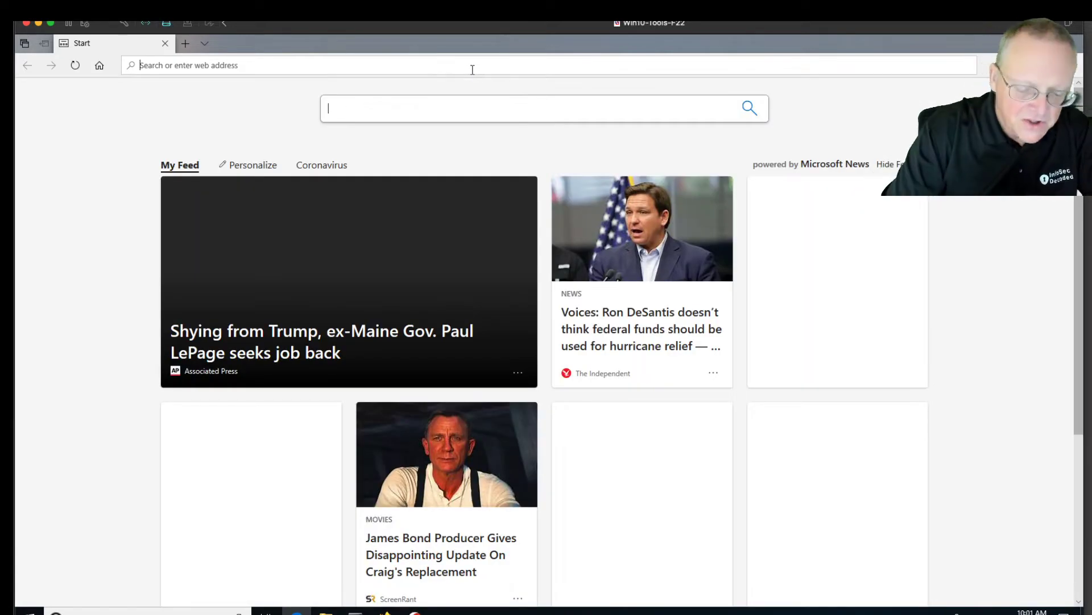
pyautogui.write('pup')
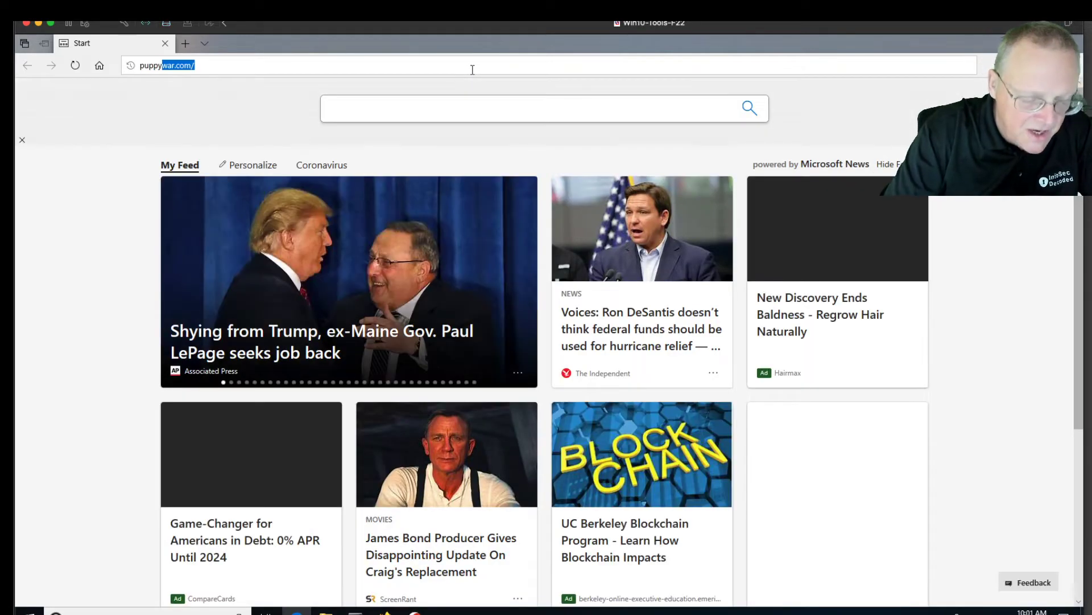
pyautogui.write('pywar.com')
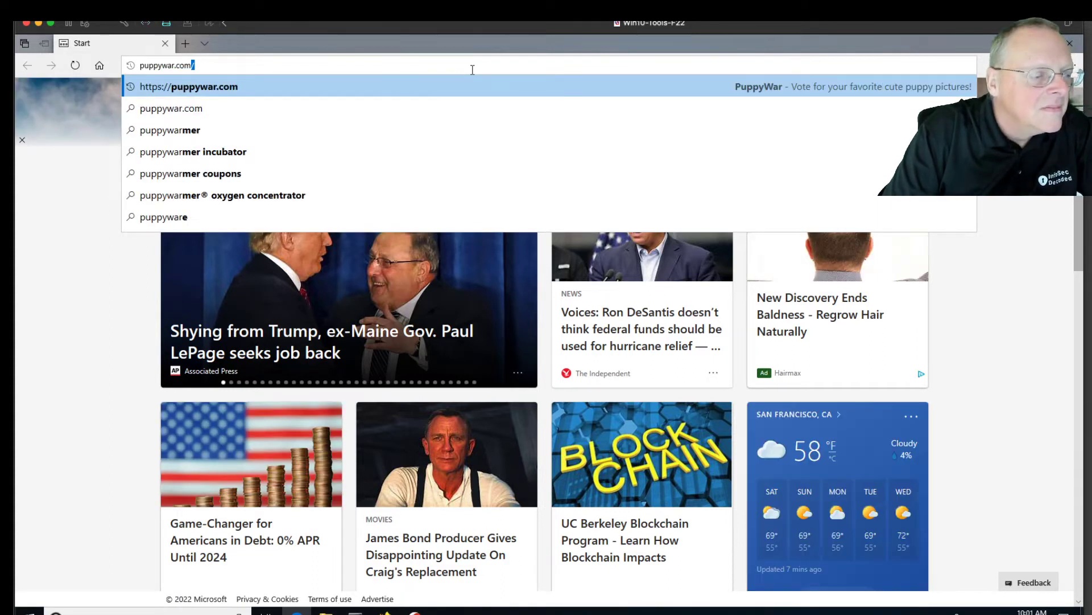
pyautogui.press('Return')
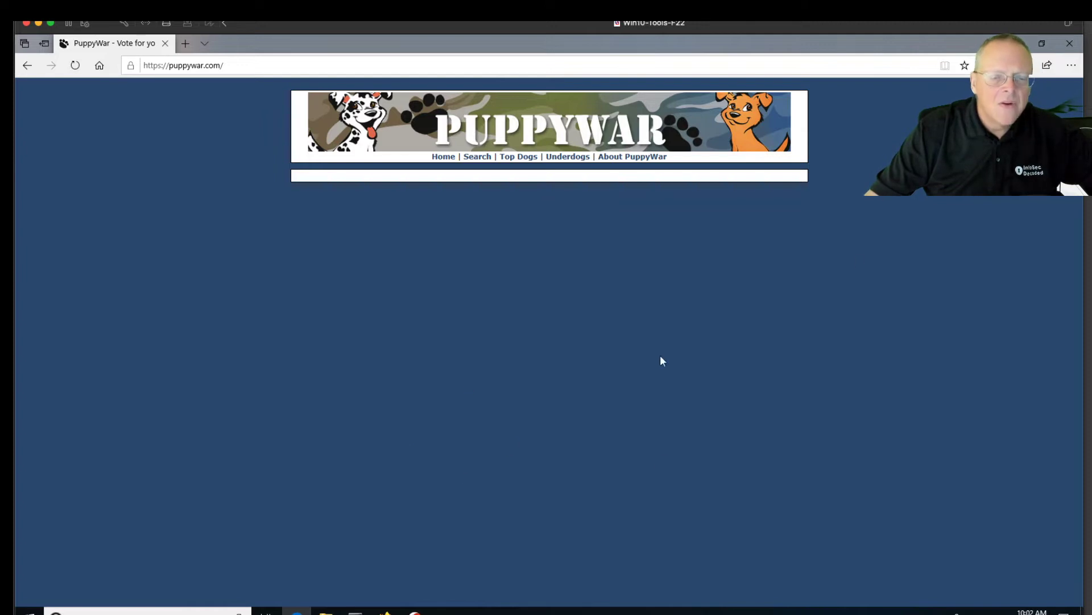
# Take the Edge window out of full screen, shrink and reposition it, then close it
pyautogui.click(1045, 47)
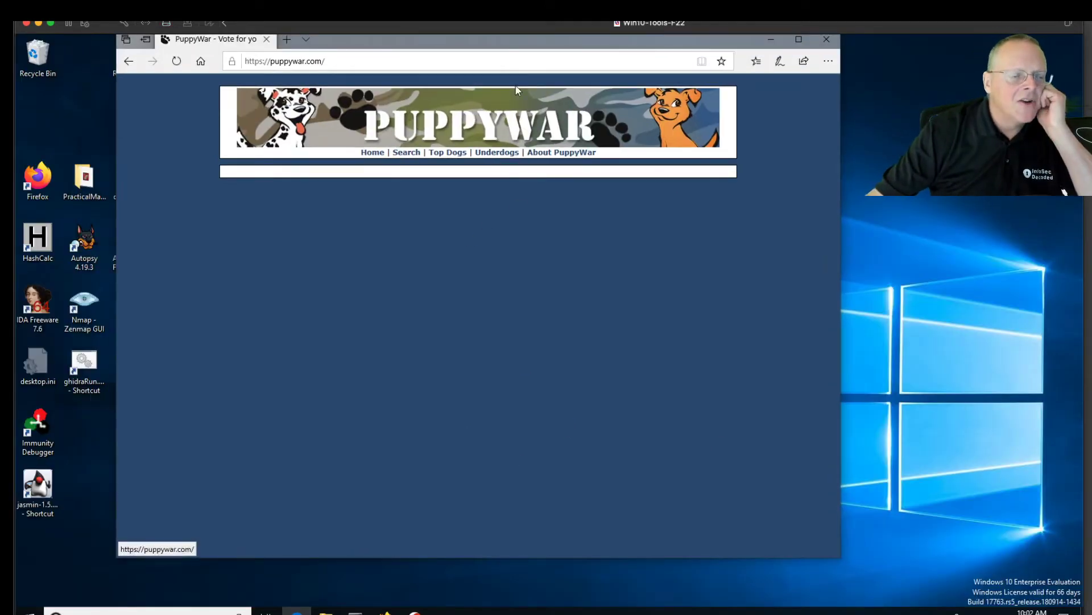
pyautogui.moveTo(509, 40); pyautogui.dragTo(508, 70)
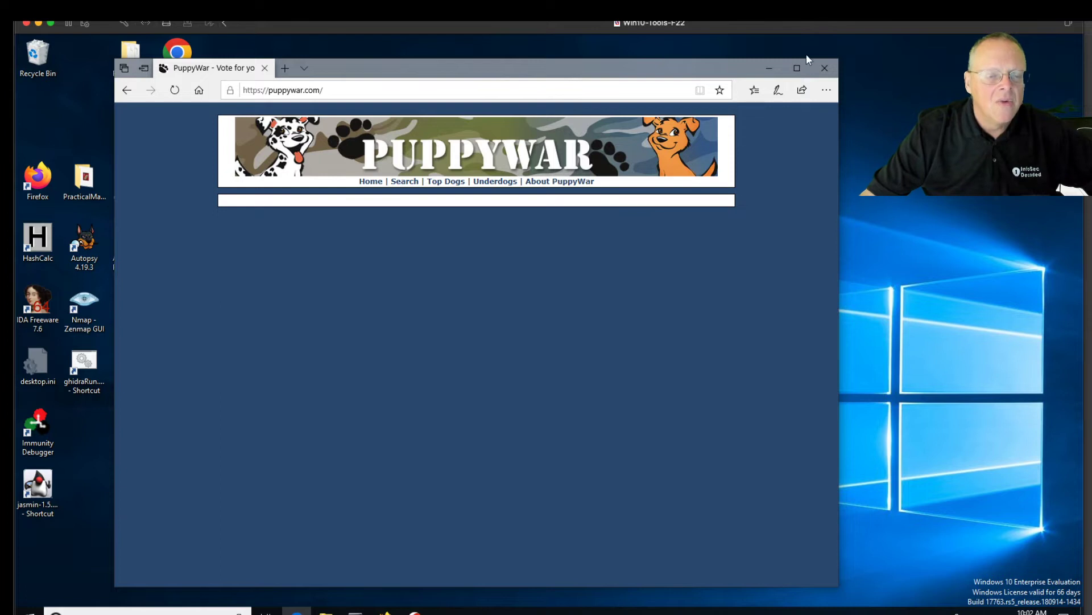
pyautogui.moveTo(838, 60); pyautogui.dragTo(683, 165)
pyautogui.moveTo(511, 174); pyautogui.dragTo(855, 127)
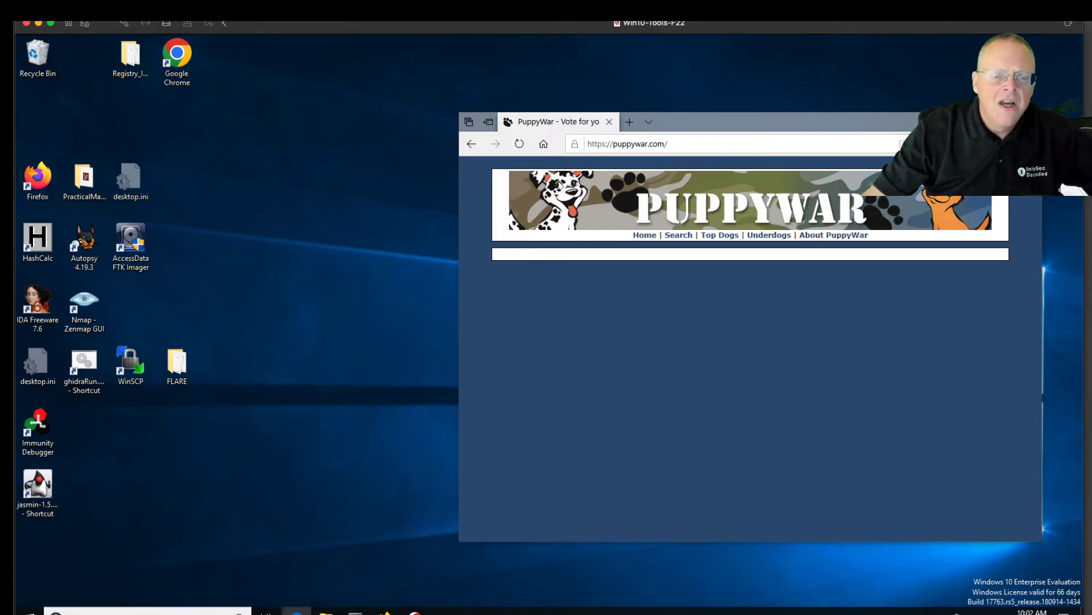
pyautogui.click(1029, 122)
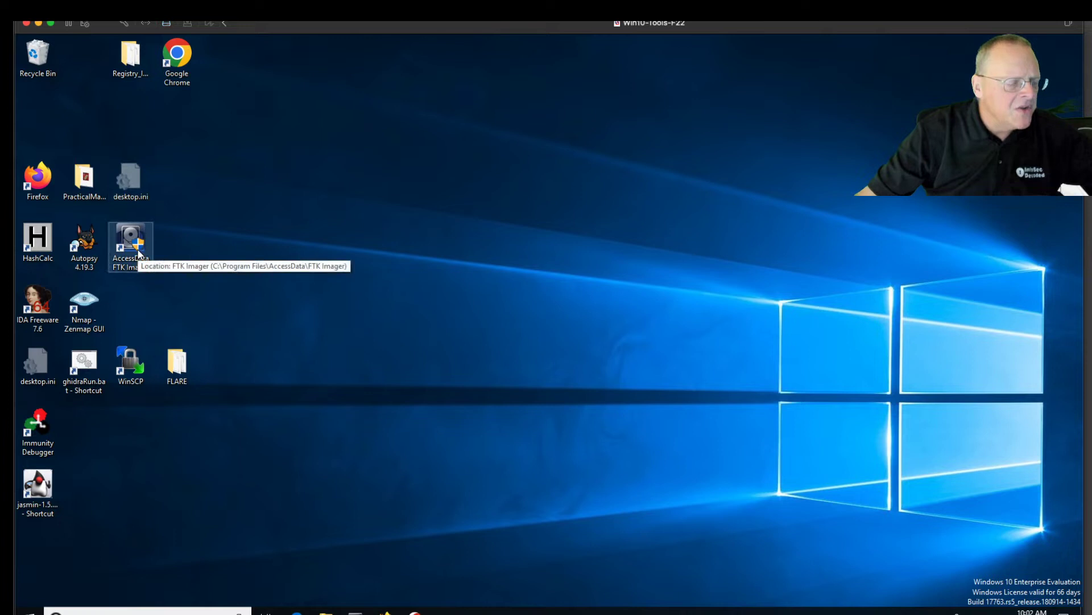
# Launch FTK Imager as administrator and pick Obtain Protected Files with password recovery and all registry files
pyautogui.doubleClick(137, 253)
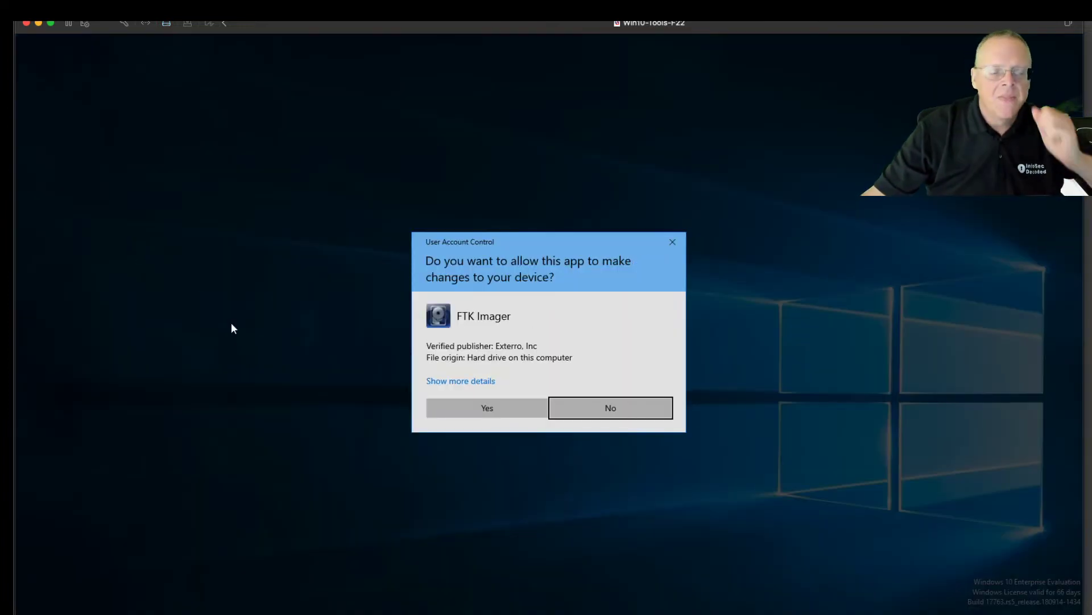
pyautogui.click(467, 412)
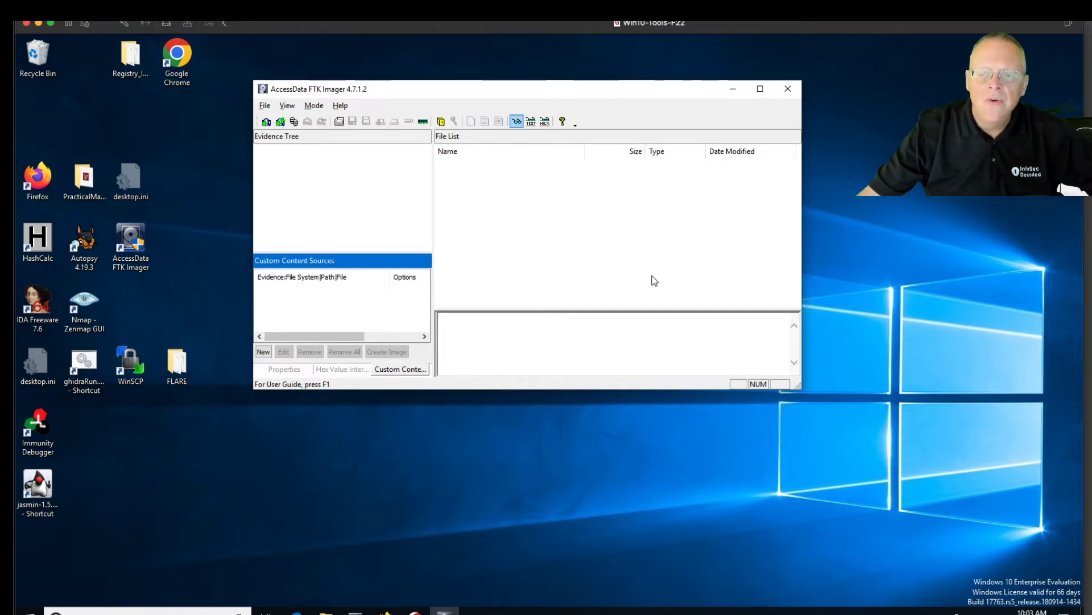
pyautogui.click(266, 106)
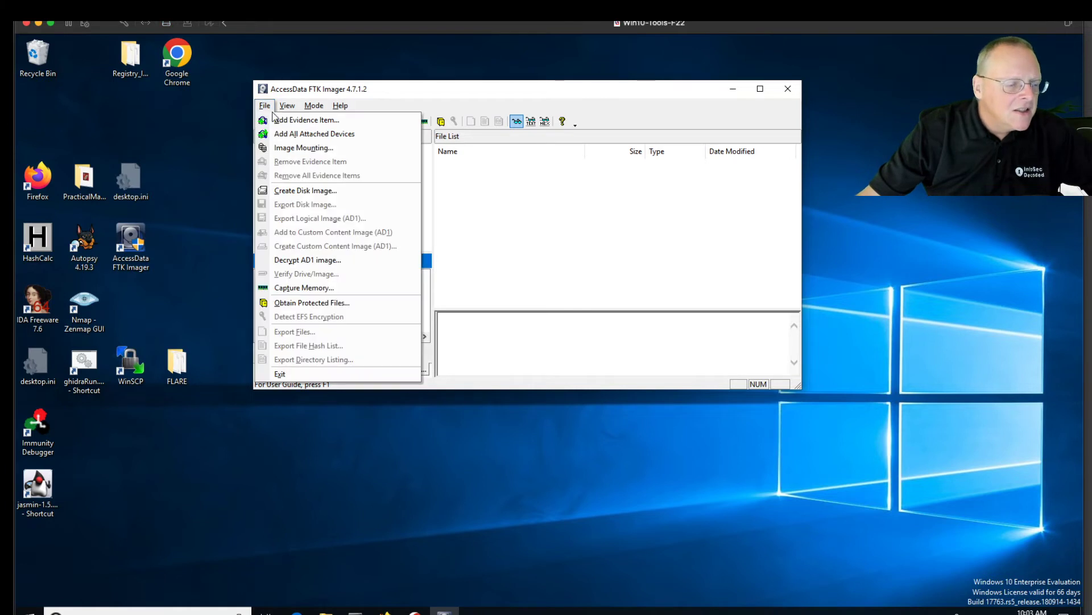
pyautogui.click(323, 308)
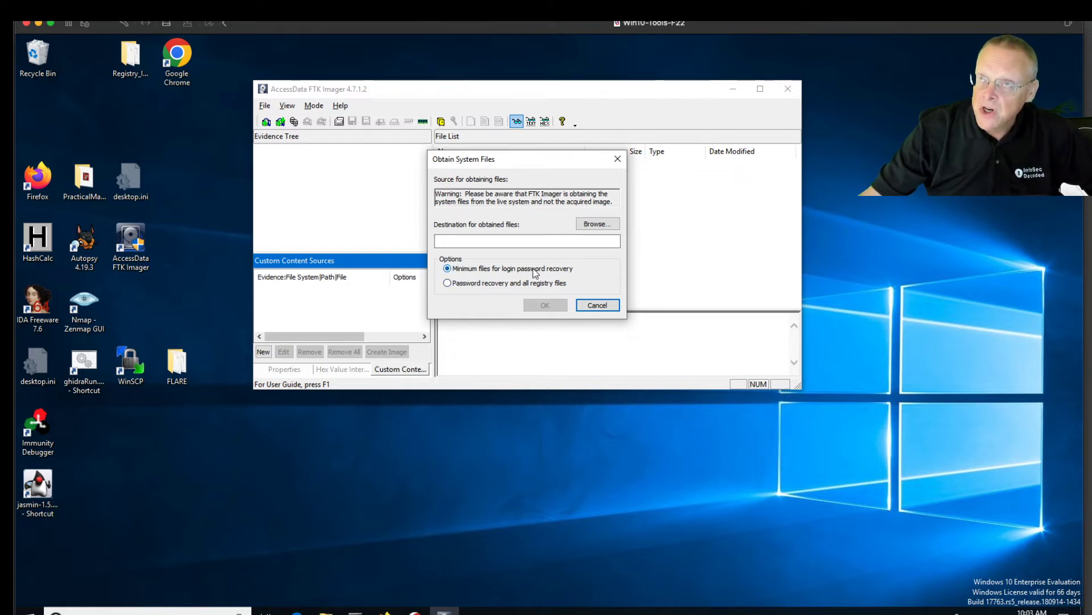
pyautogui.click(449, 284)
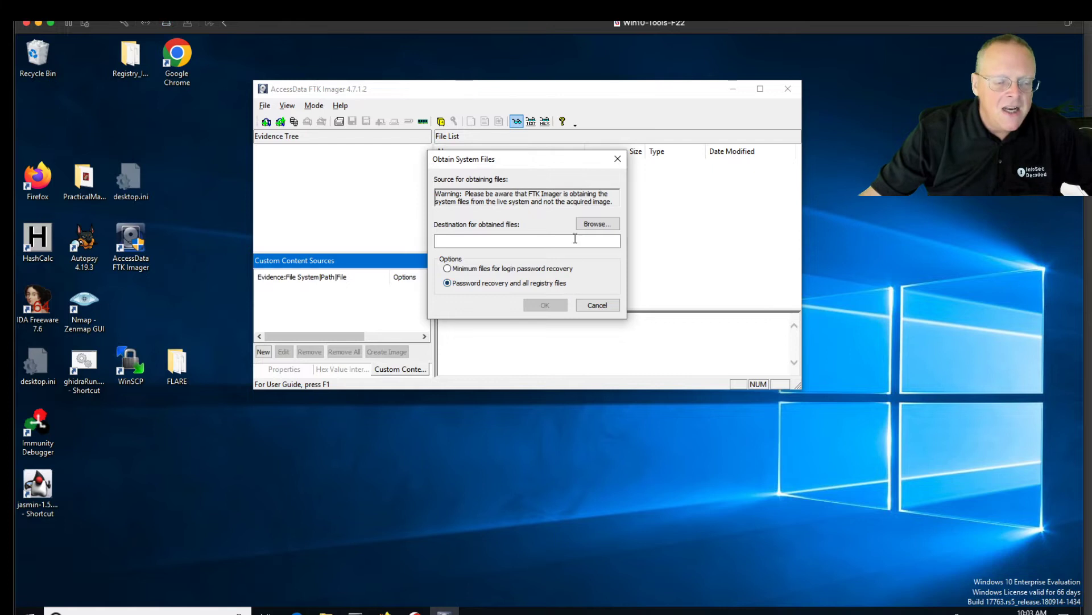
# Export the files into a new RegImg folder on the Desktop, then close FTK Imager
pyautogui.click(596, 226)
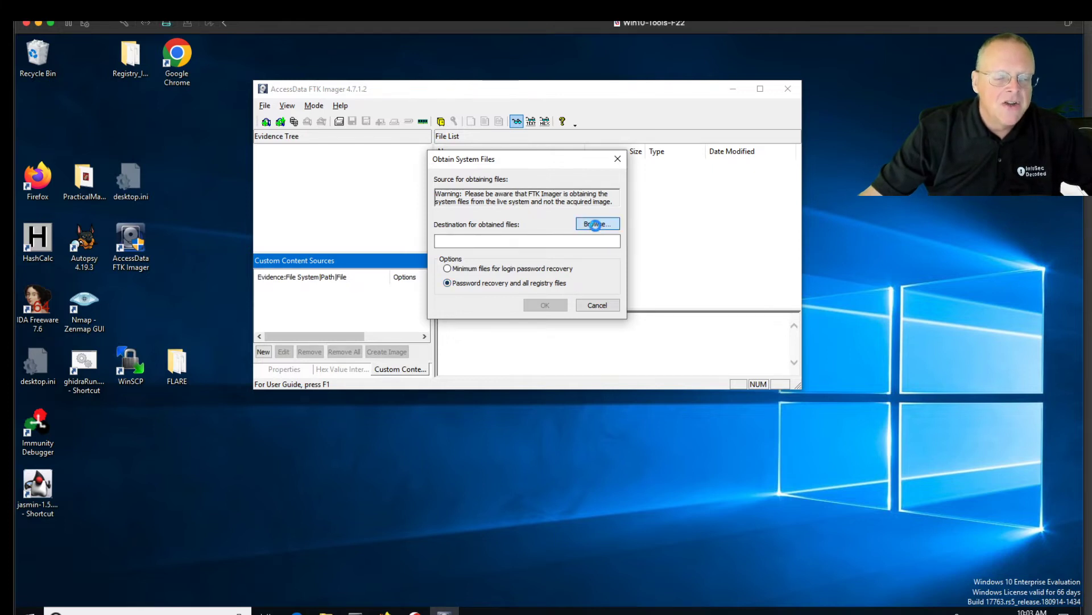
pyautogui.click(462, 185)
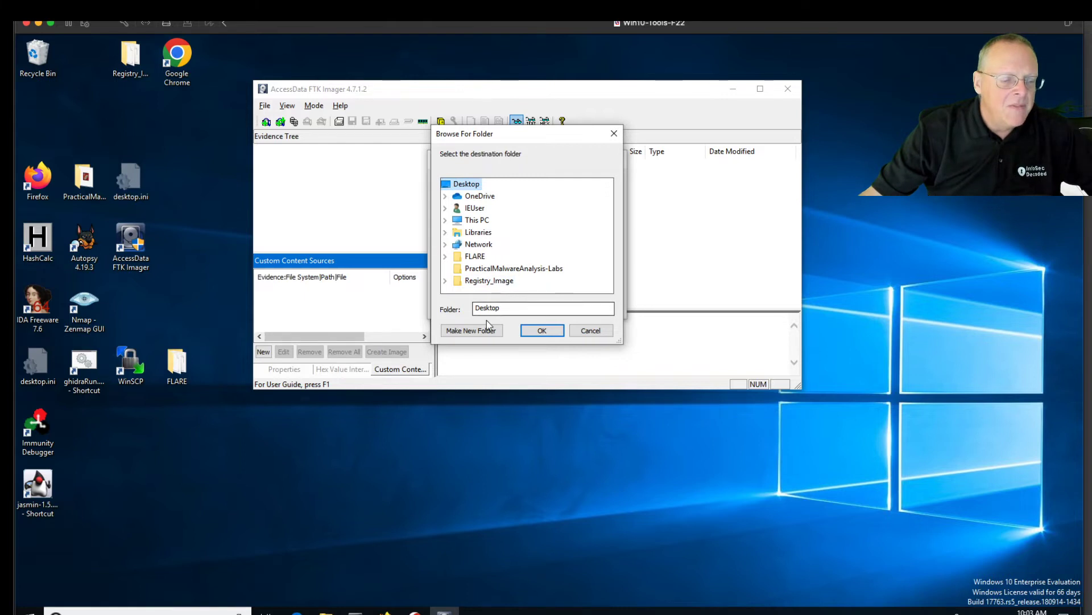
pyautogui.click(476, 330)
pyautogui.write('RegImg')
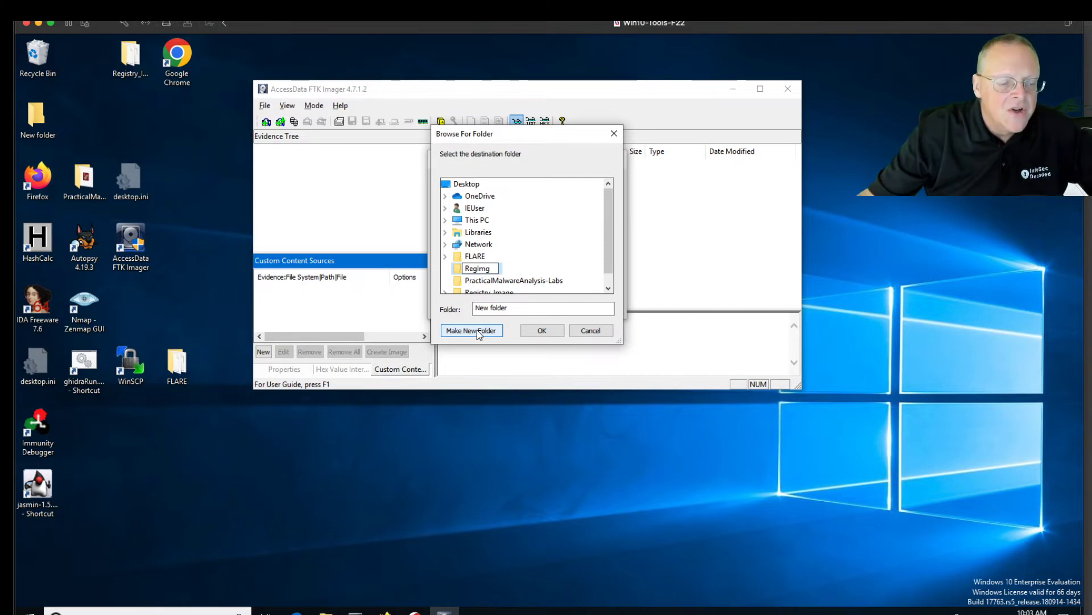
pyautogui.moveTo(609, 252); pyautogui.dragTo(607, 268)
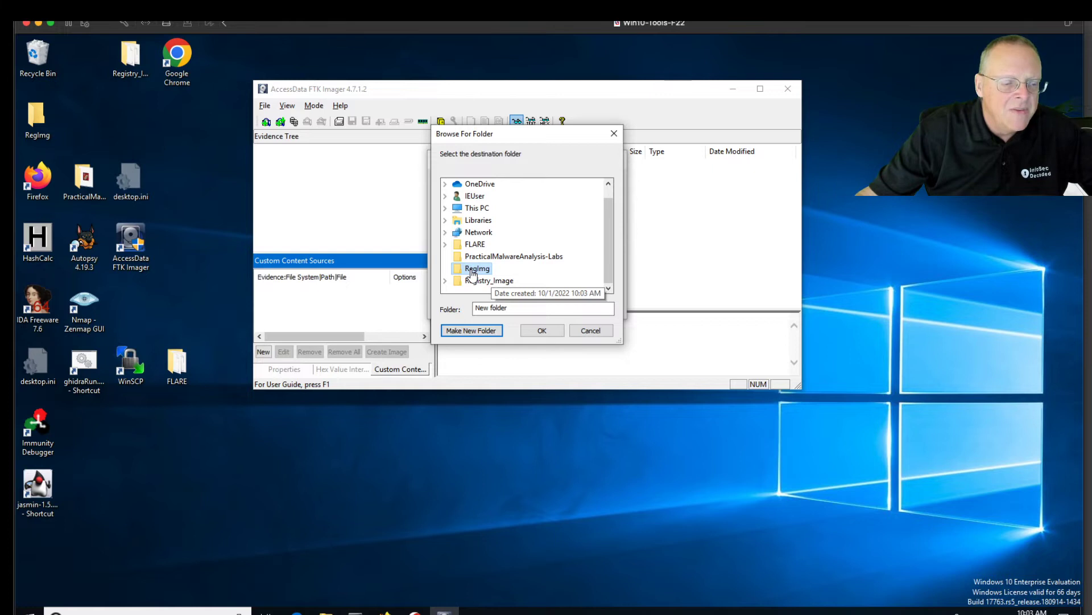
pyautogui.click(544, 330)
pyautogui.click(548, 307)
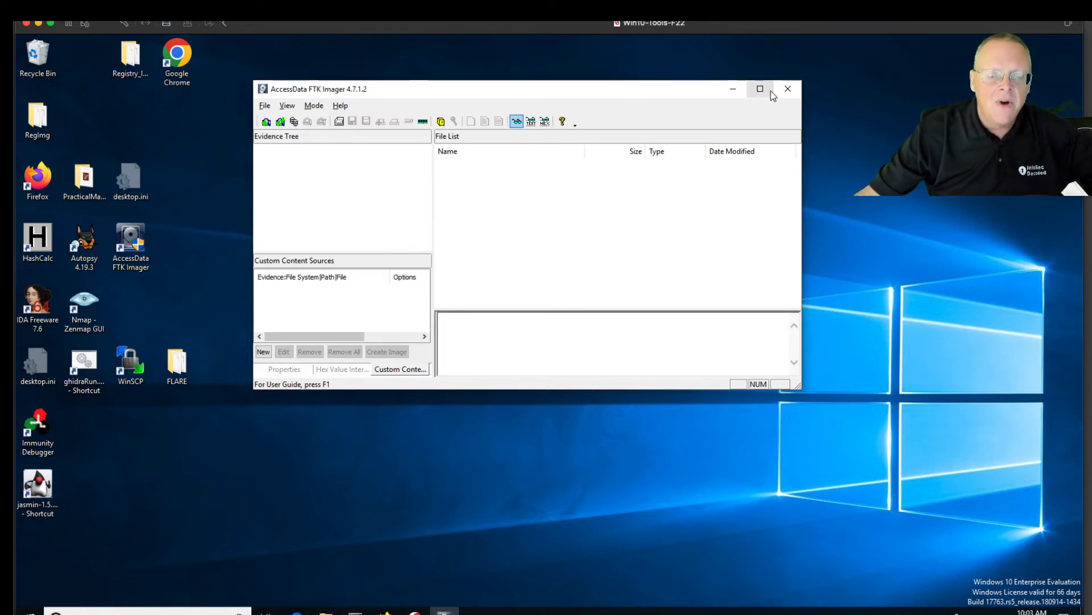
pyautogui.click(786, 88)
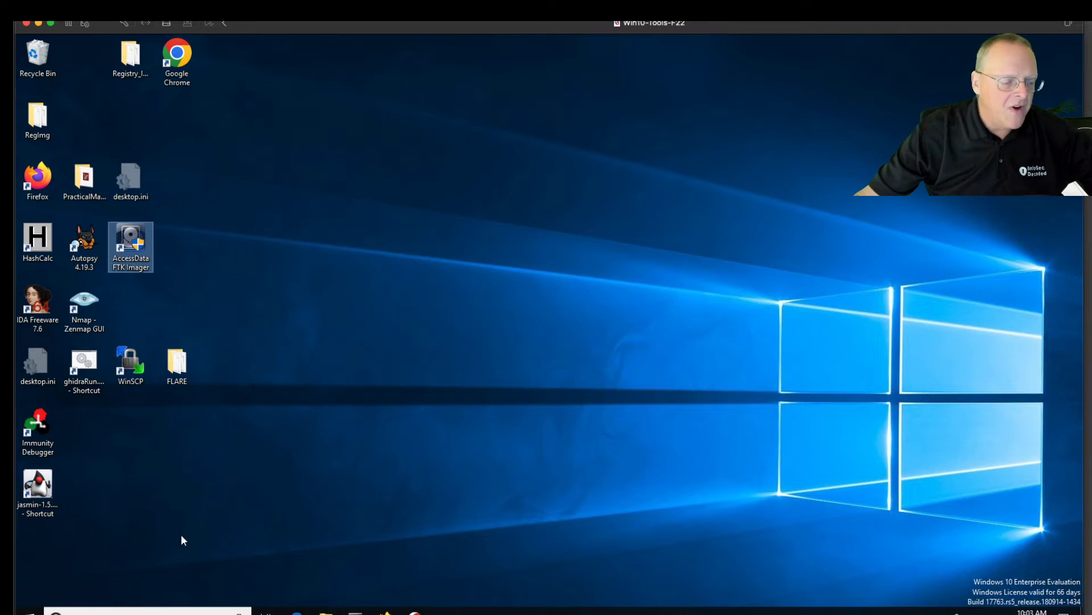
pyautogui.click(142, 611)
pyautogui.write('regedit')
pyautogui.press('Return')
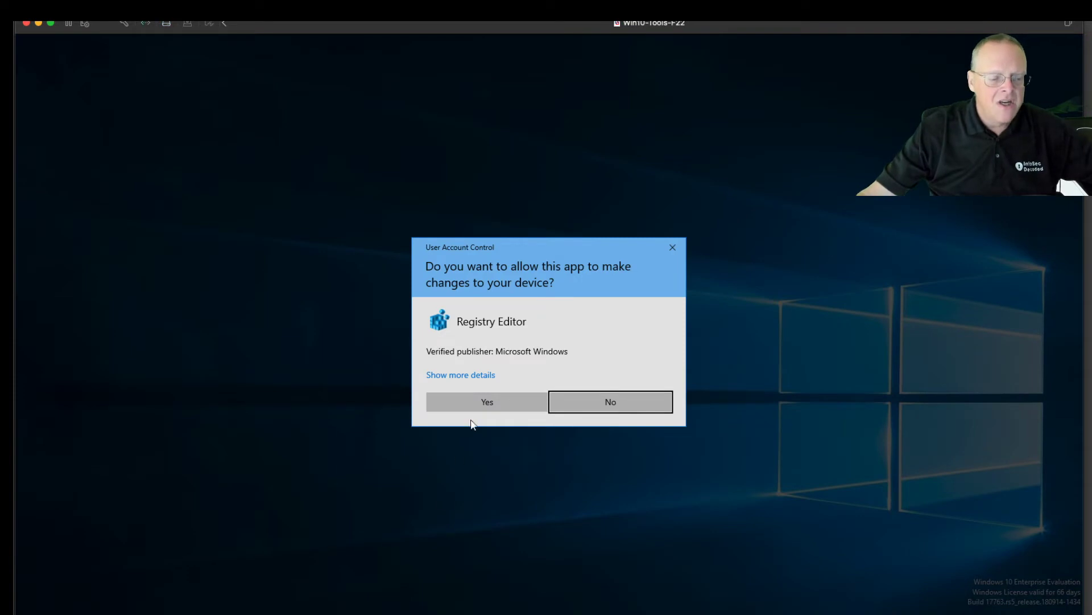
pyautogui.click(472, 405)
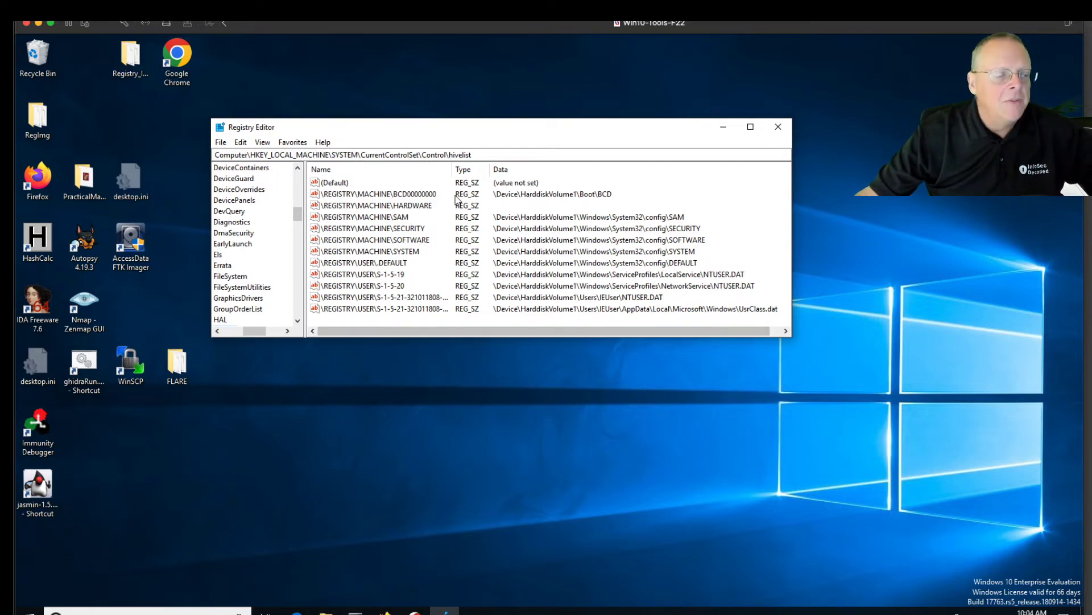
pyautogui.click(778, 126)
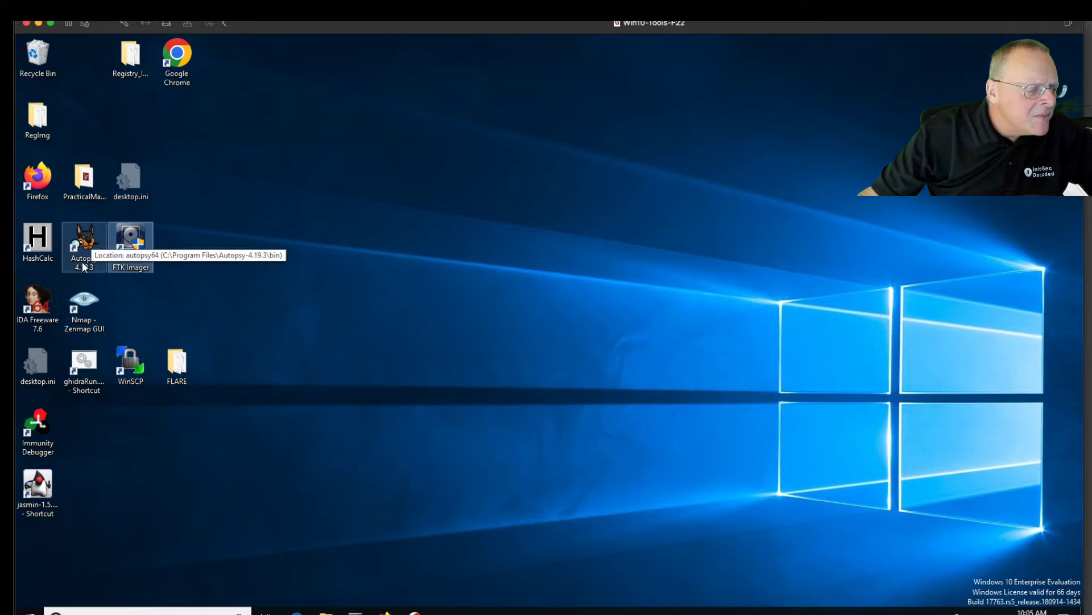
pyautogui.doubleClick(38, 119)
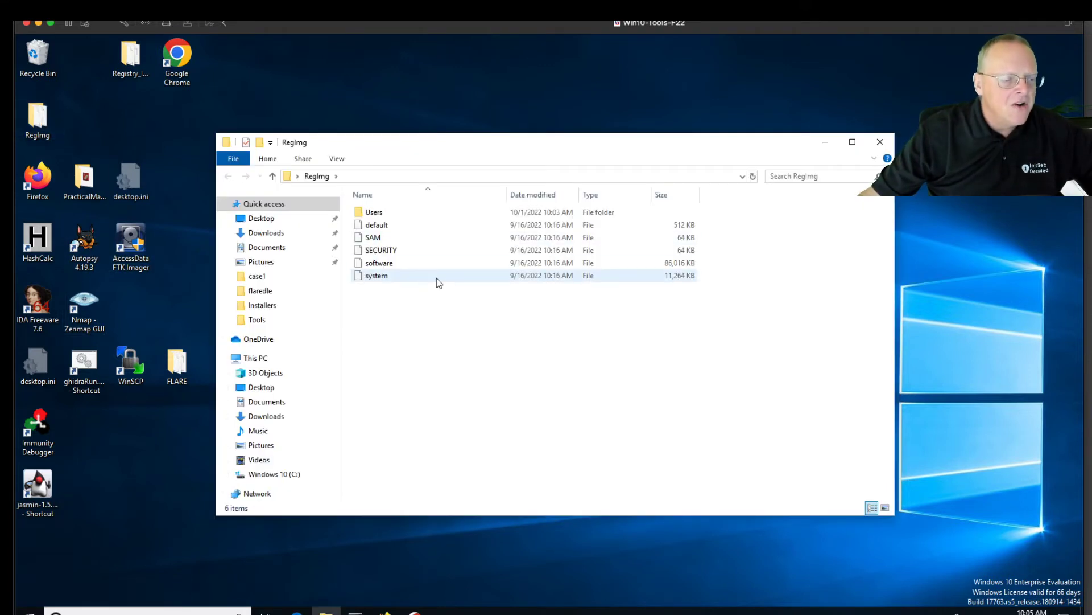
pyautogui.doubleClick(368, 212)
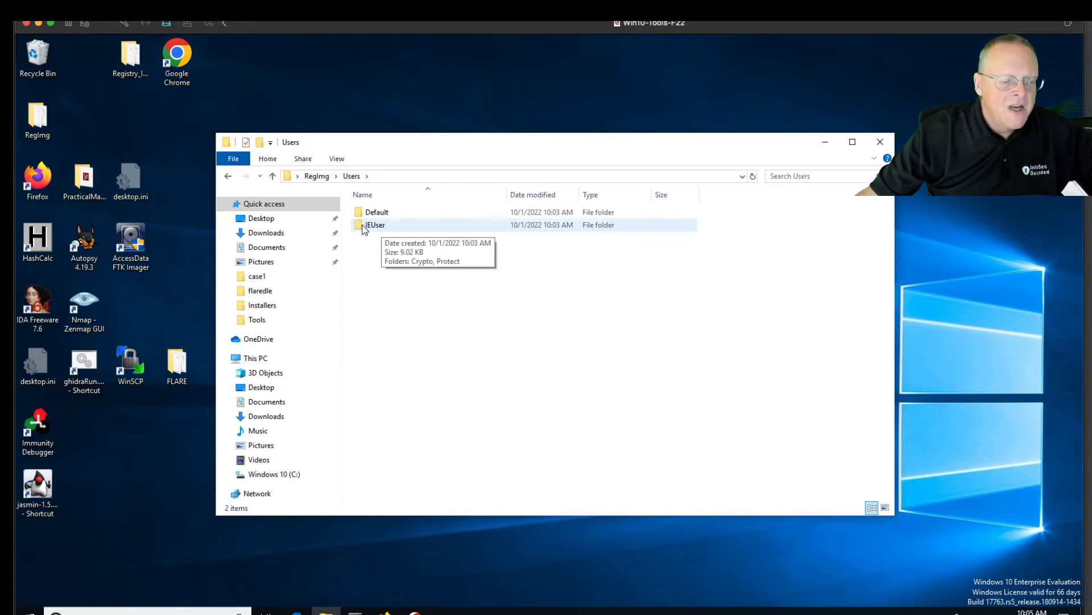
pyautogui.doubleClick(373, 225)
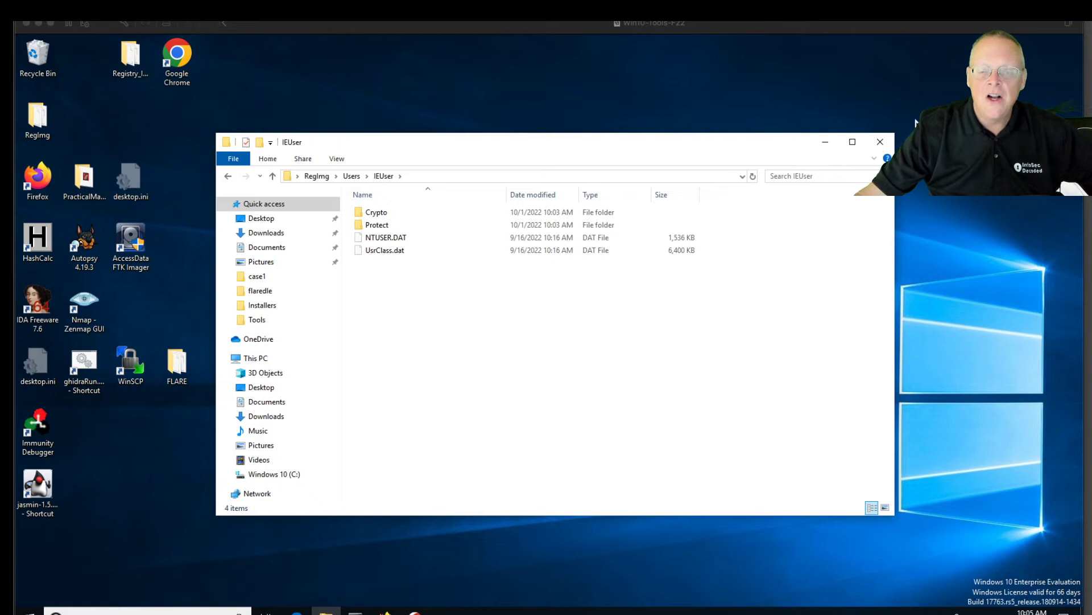
pyautogui.click(880, 144)
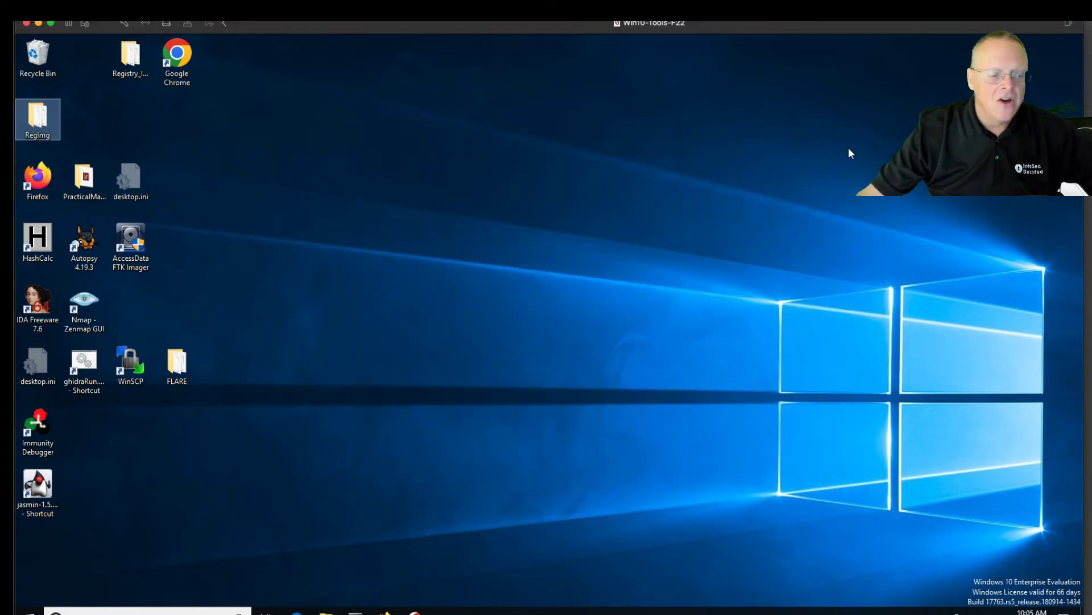
pyautogui.click(84, 249)
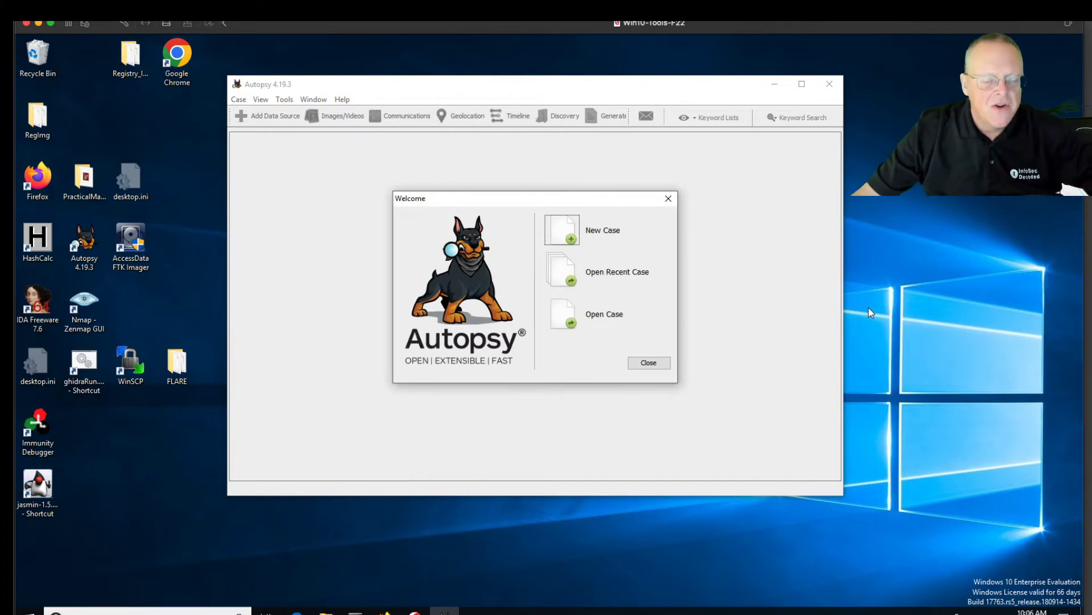
# Start a new case from Autopsy's Welcome screen
pyautogui.click(569, 232)
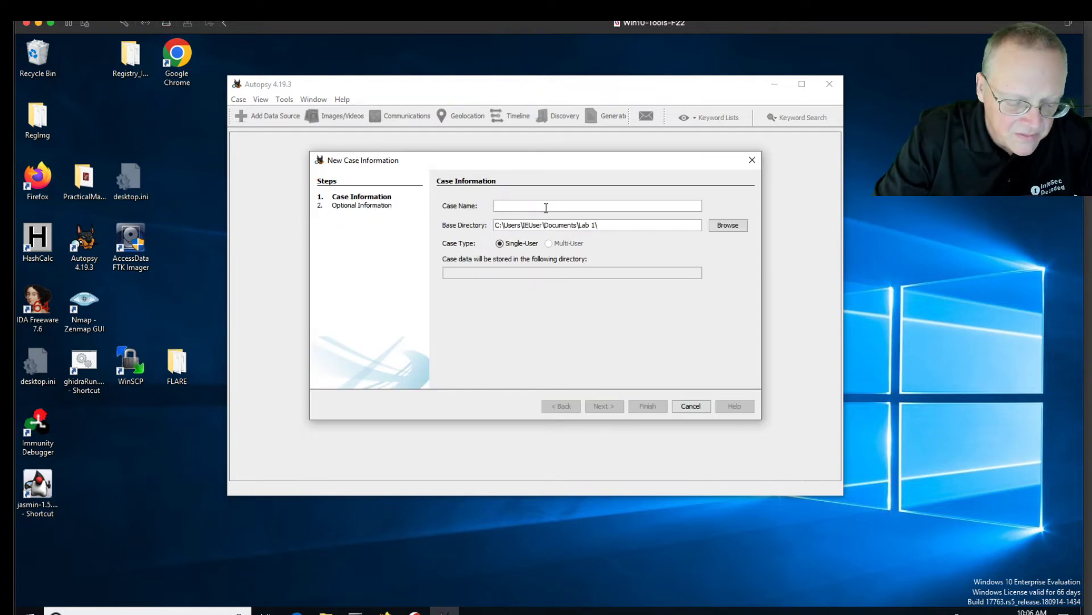
# Name the case RegDemo and finish the New Case wizard
pyautogui.write('RegDe')
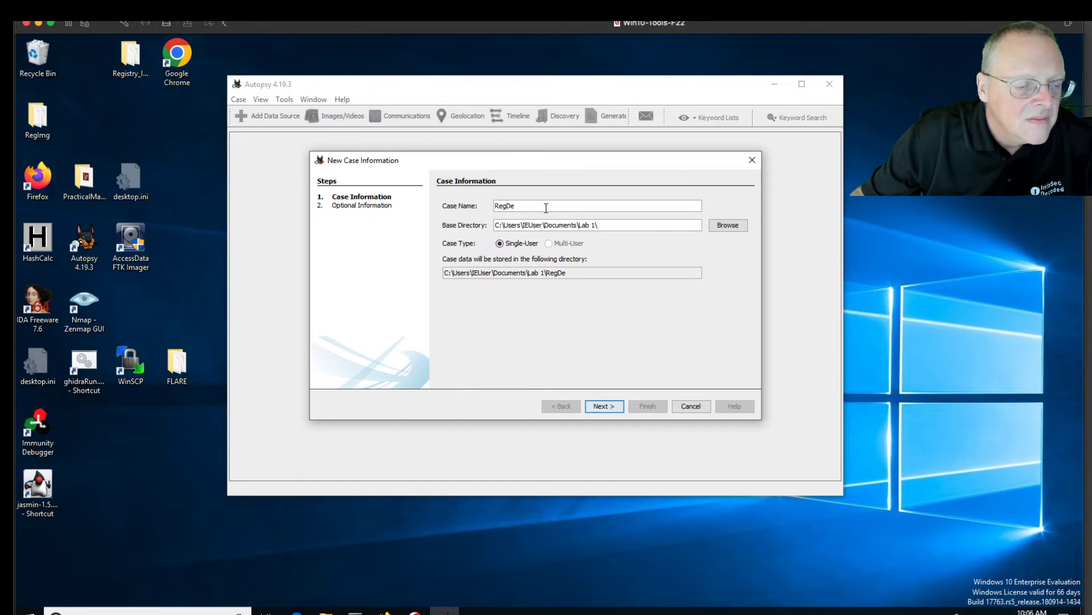
pyautogui.write('mo')
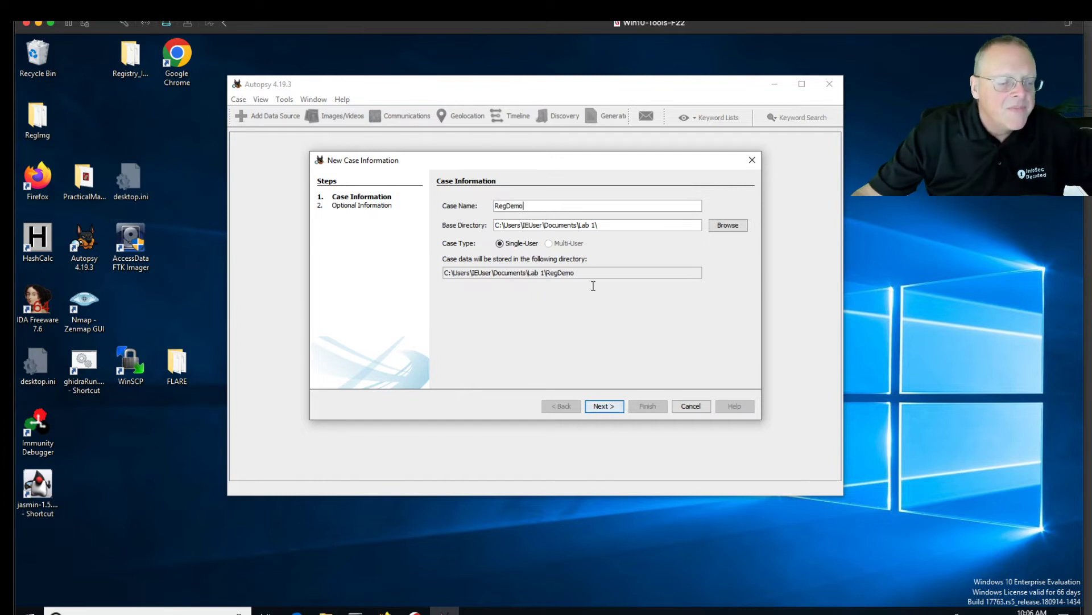
pyautogui.click(606, 406)
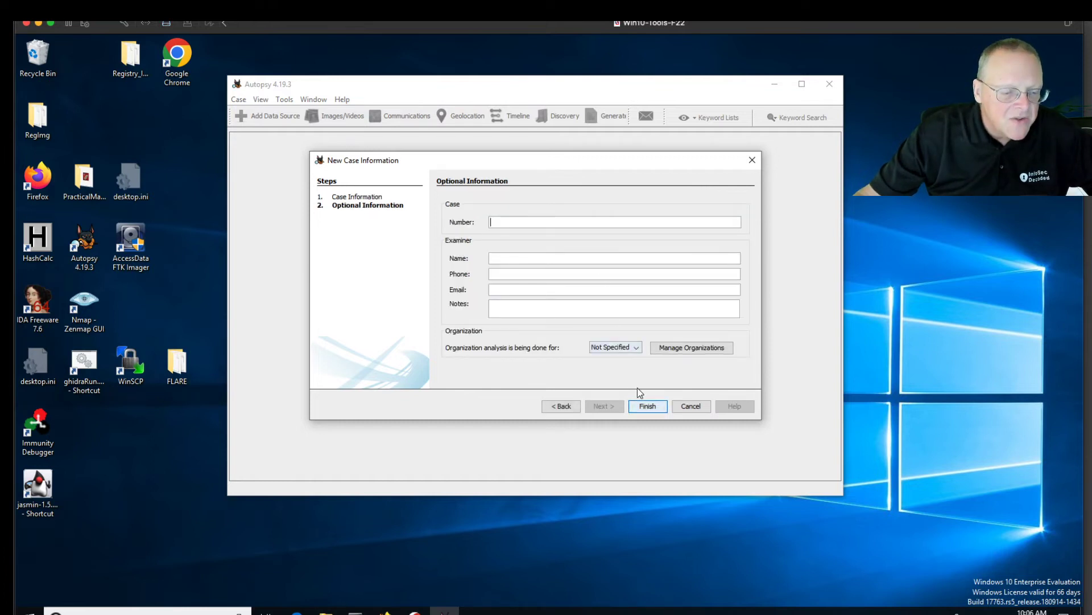
pyautogui.click(649, 410)
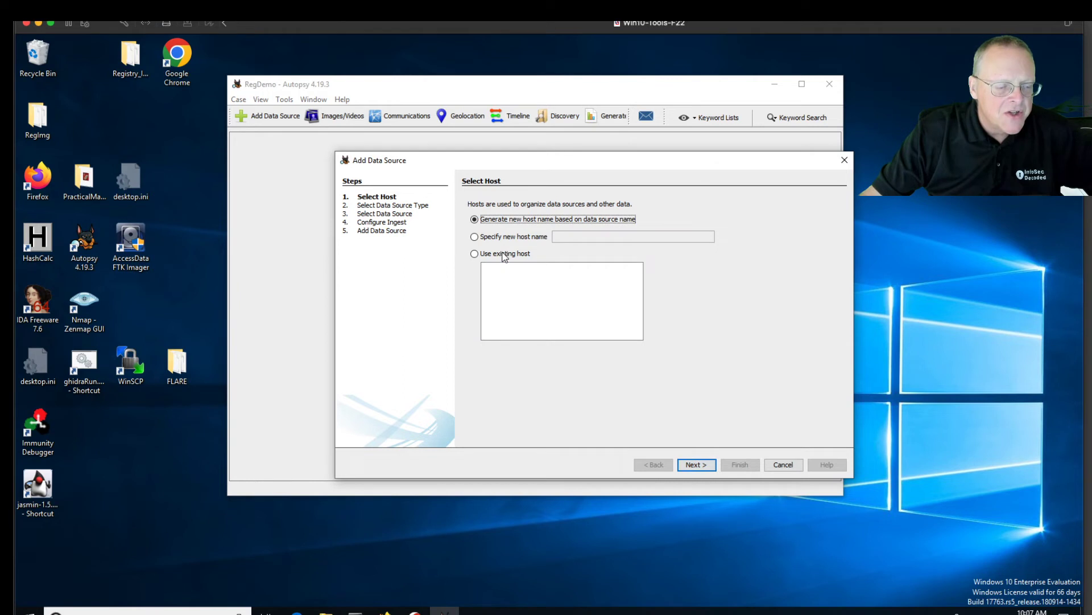
# Add the Desktop RegImg folder as a logical files data source on the default host
pyautogui.click(693, 465)
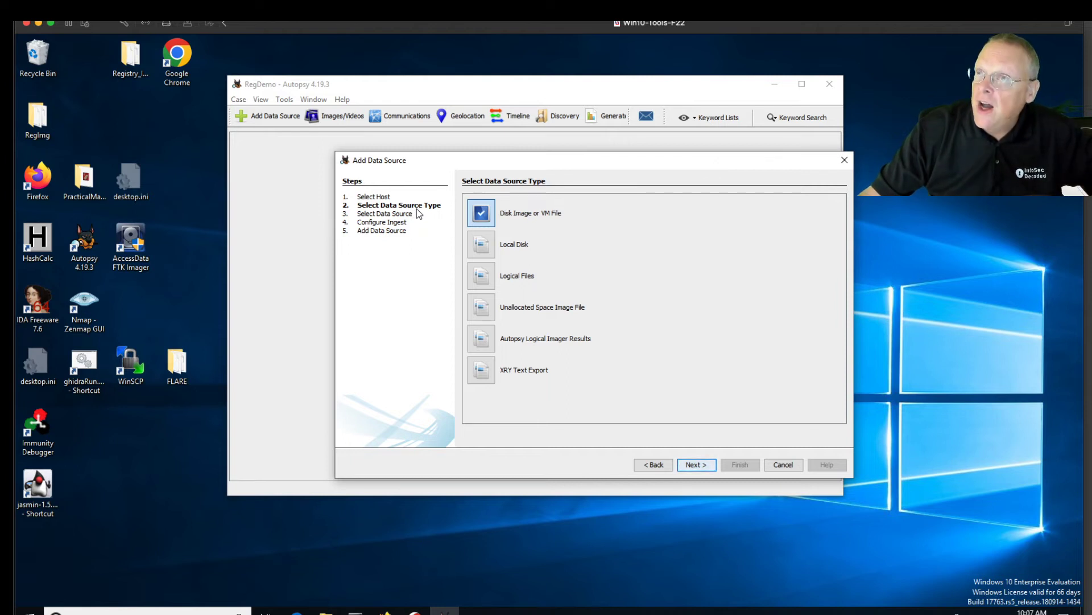
pyautogui.click(487, 280)
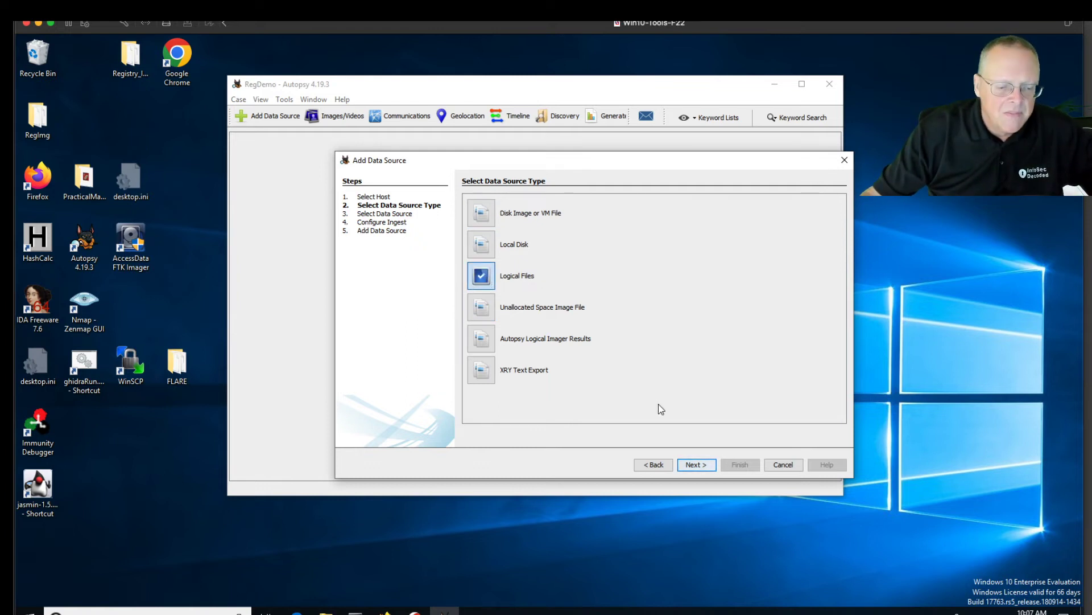
pyautogui.click(697, 465)
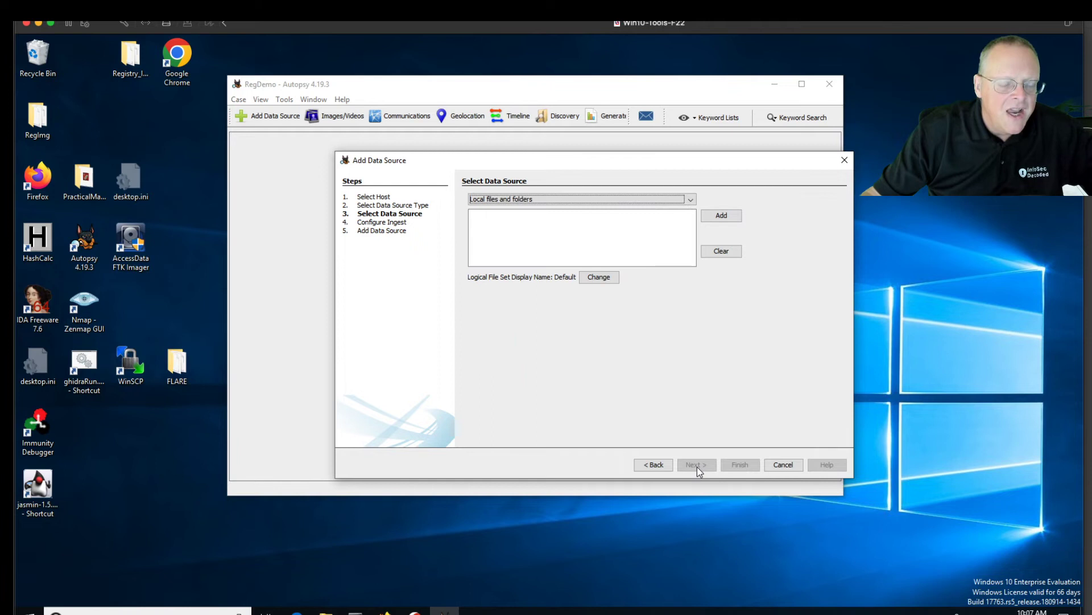
pyautogui.click(722, 216)
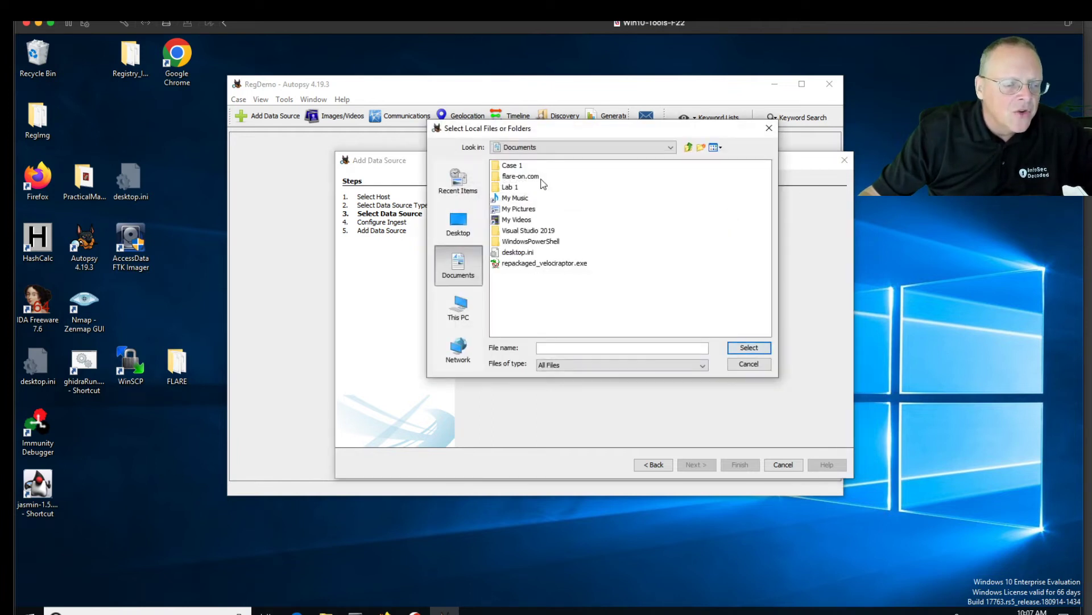
pyautogui.click(470, 229)
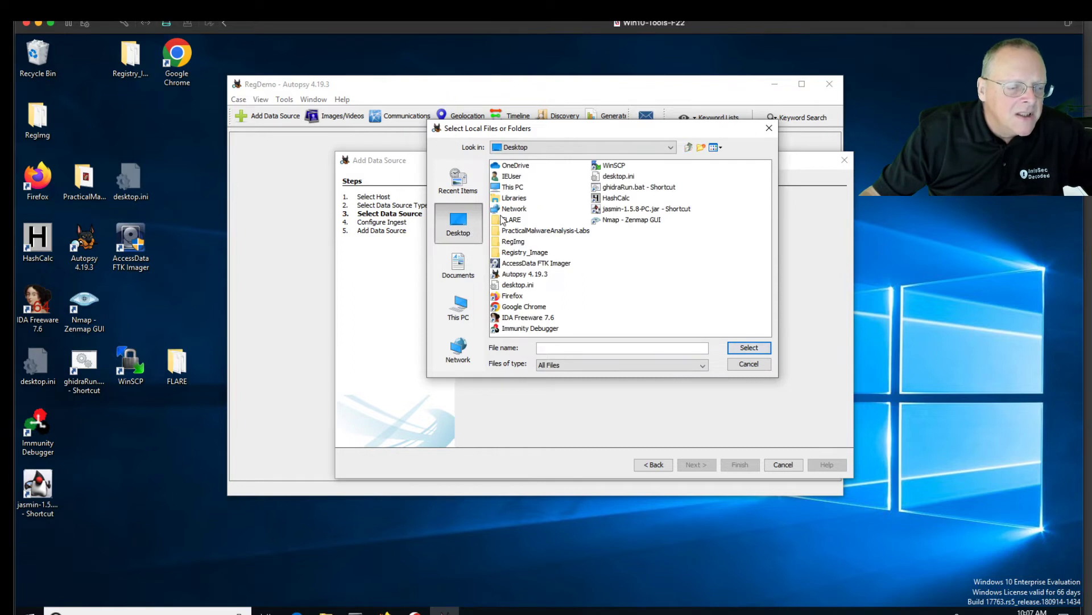
pyautogui.click(501, 241)
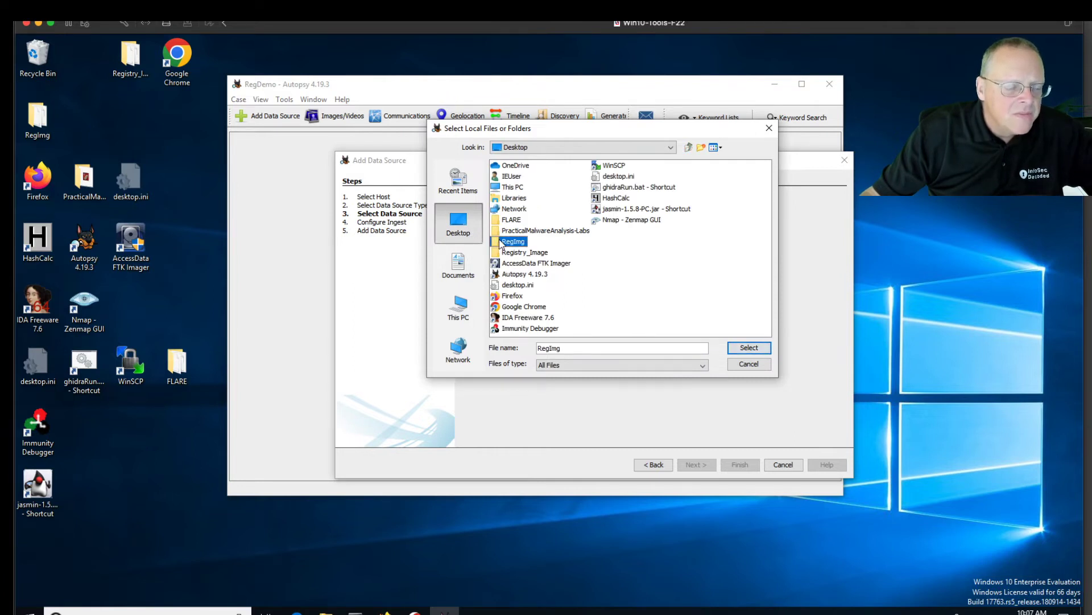
pyautogui.click(749, 351)
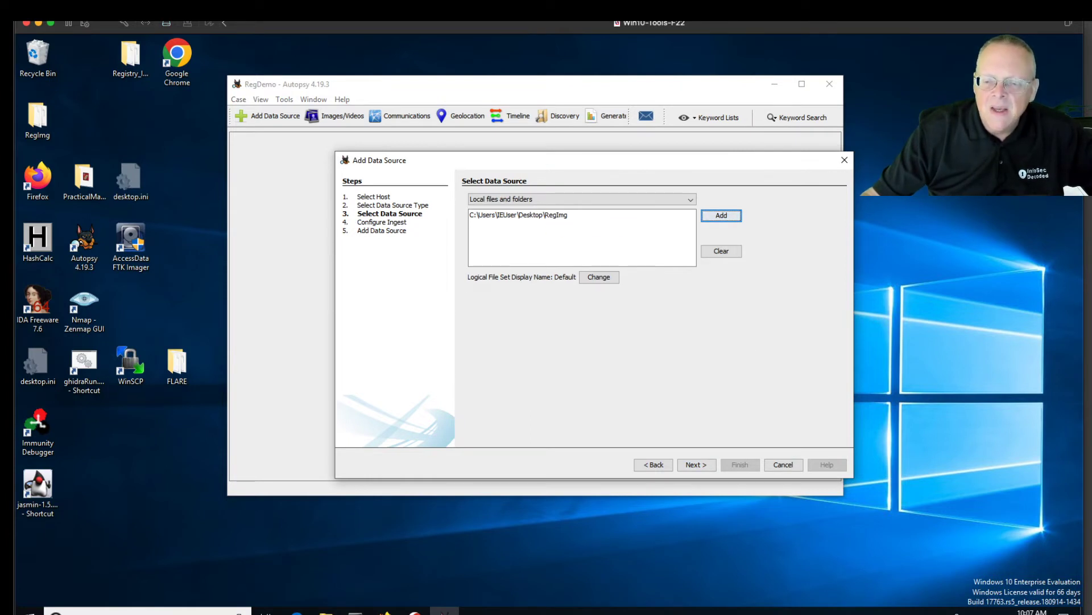
pyautogui.click(697, 466)
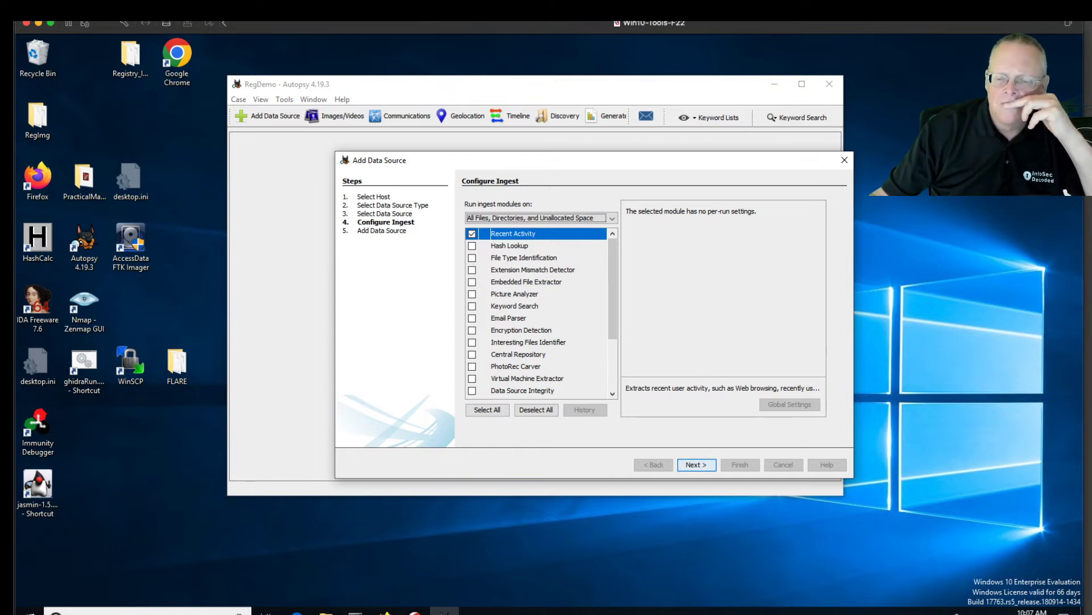
# Enable the ingest modules from Hash Lookup down through Data Source Integrity
pyautogui.click(472, 245)
pyautogui.click(472, 257)
pyautogui.click(472, 270)
pyautogui.click(471, 281)
pyautogui.click(472, 293)
pyautogui.click(472, 306)
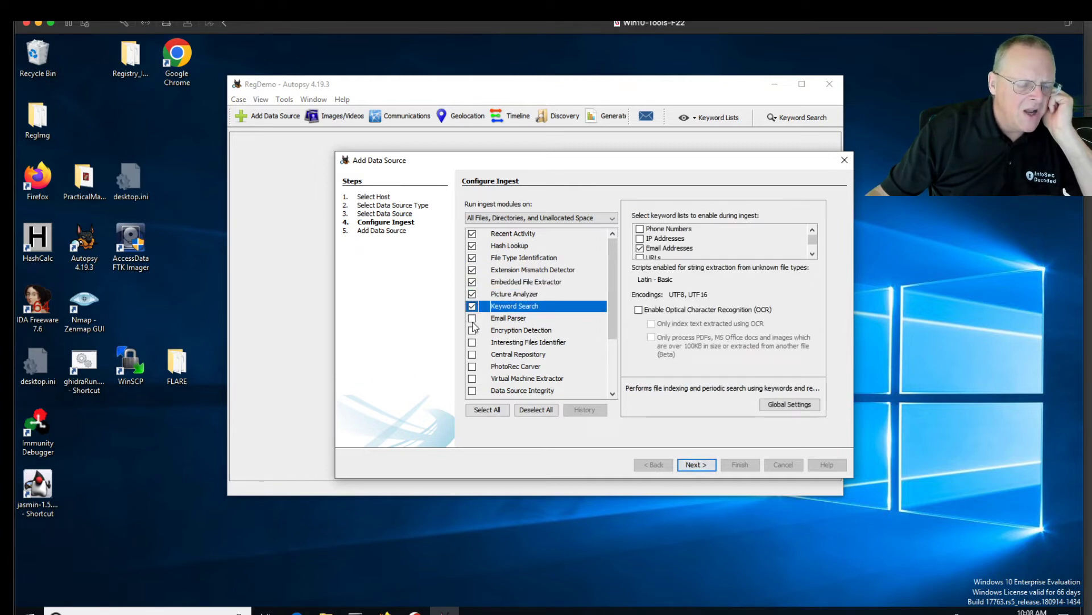
pyautogui.click(471, 317)
pyautogui.click(472, 330)
pyautogui.click(471, 342)
pyautogui.click(472, 353)
pyautogui.click(472, 366)
pyautogui.click(471, 378)
pyautogui.click(472, 391)
# Enable aLEAPP, DJI Drone, Plaso, YARA, iLEAPP, GPX and Android Analyzer, then add the data source
pyautogui.moveTo(616, 326); pyautogui.dragTo(597, 385)
pyautogui.click(472, 320)
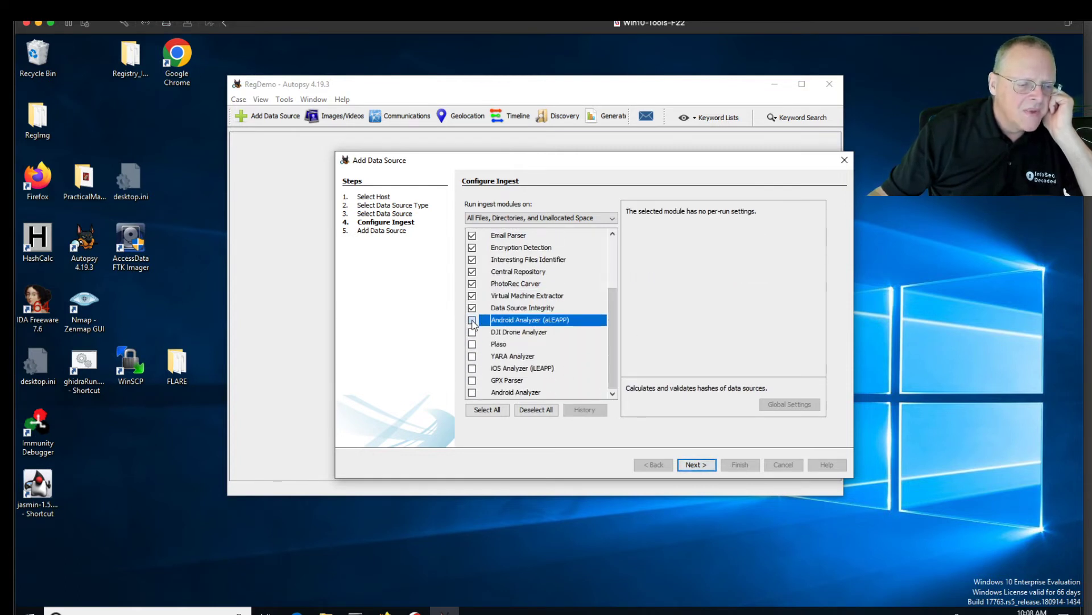
pyautogui.click(472, 331)
pyautogui.click(472, 344)
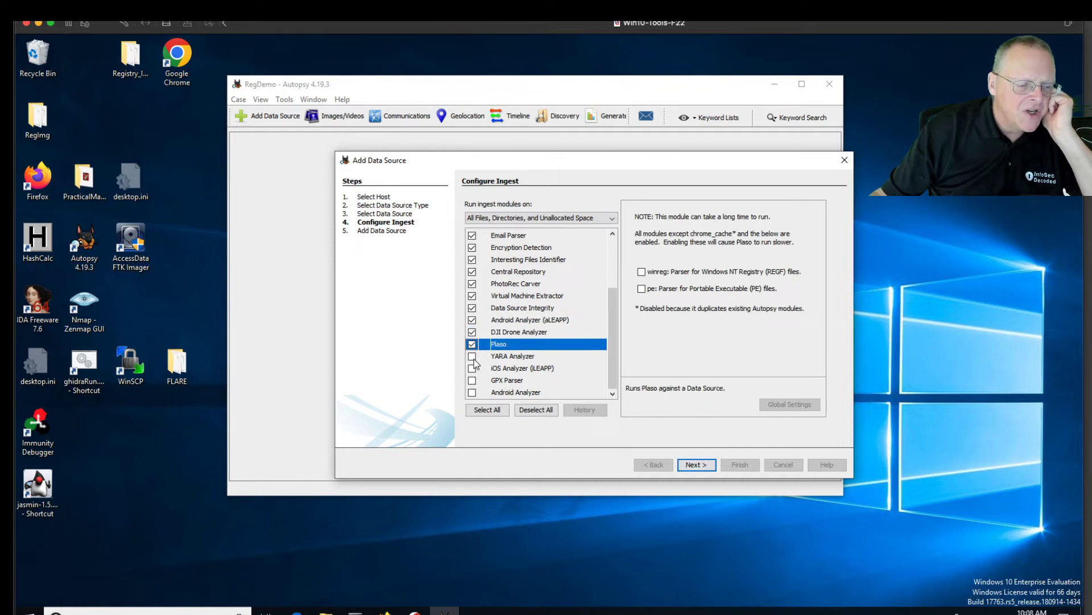
pyautogui.click(473, 356)
pyautogui.click(472, 368)
pyautogui.click(472, 380)
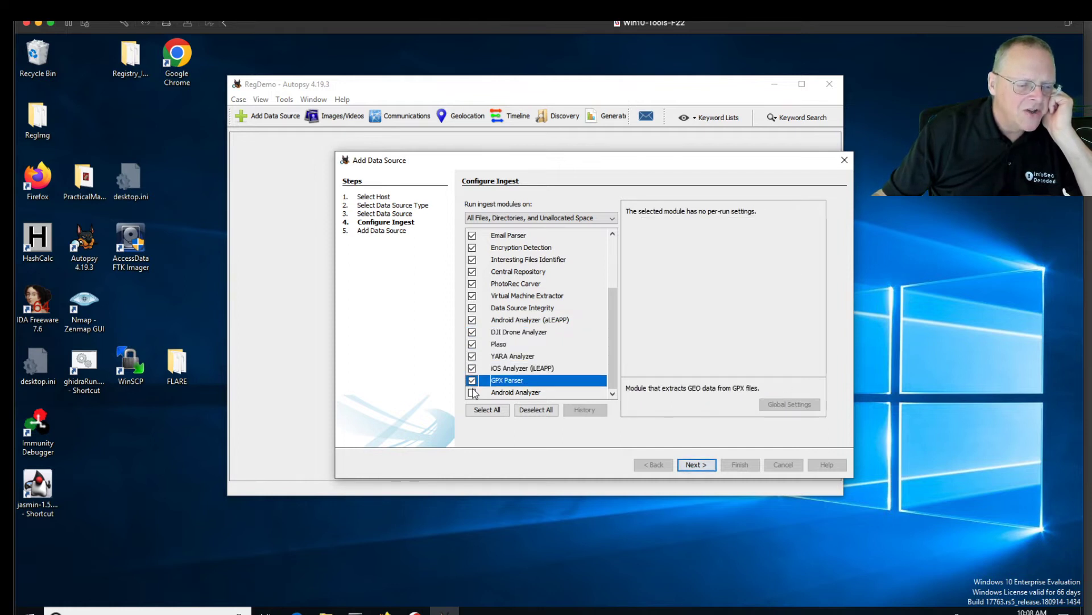
pyautogui.click(473, 392)
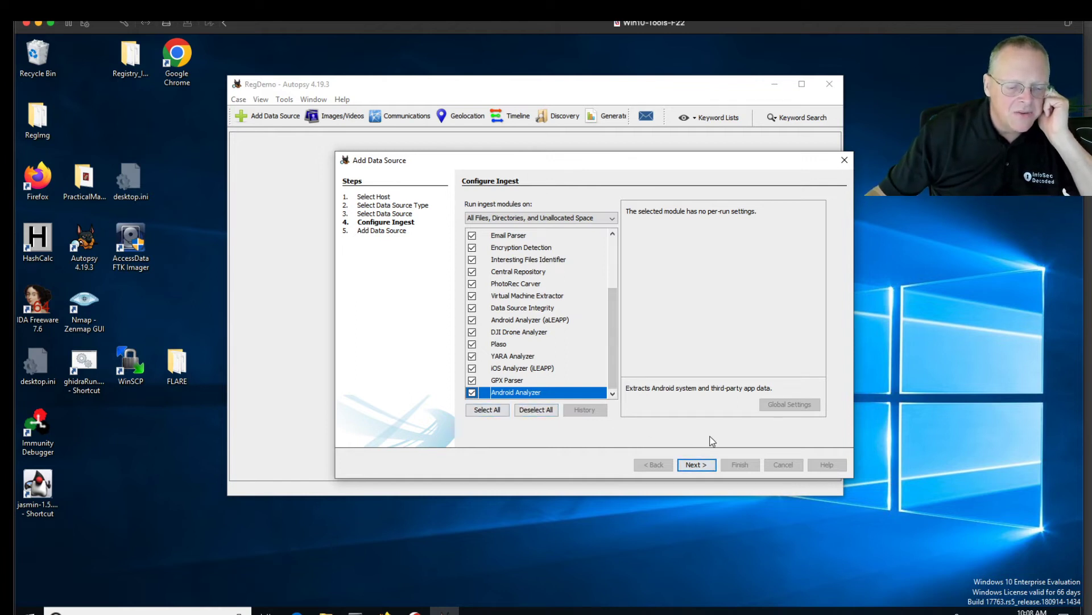
pyautogui.click(700, 465)
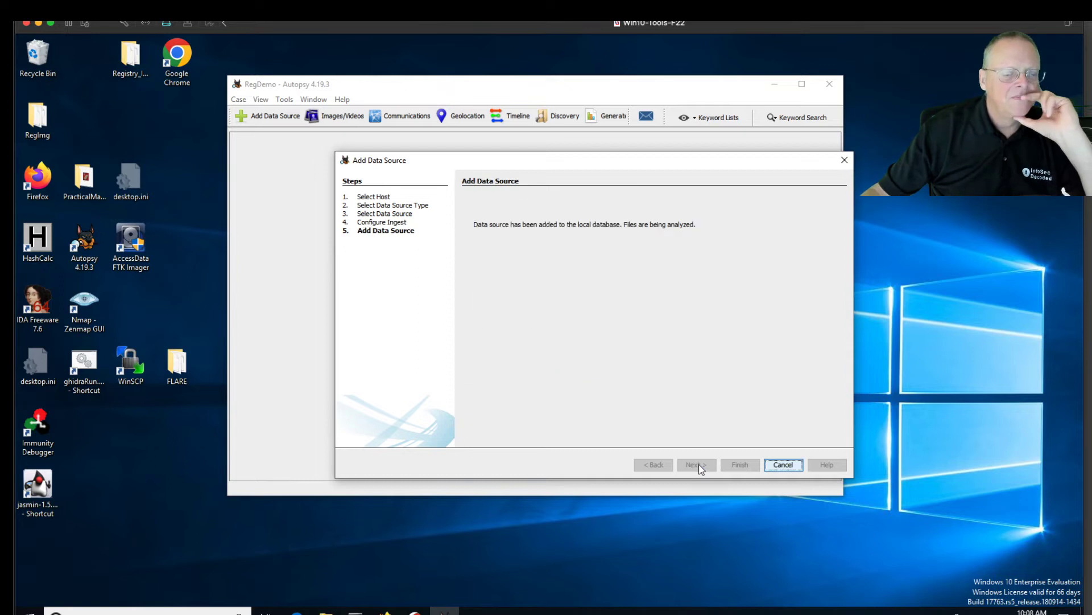
# Finish the Add Data Source wizard to return to the RegDemo case
pyautogui.click(747, 465)
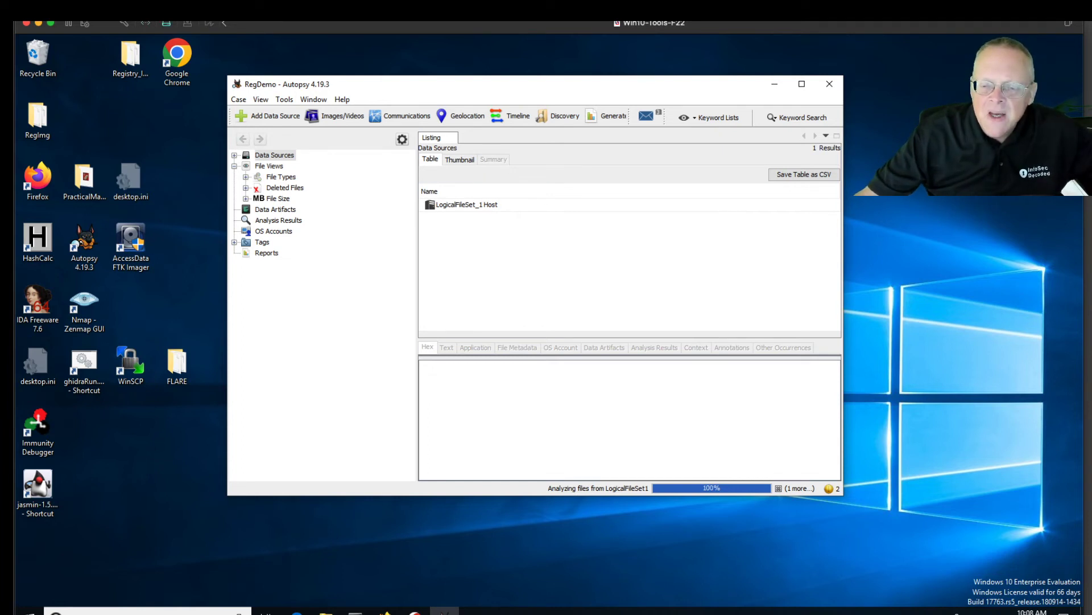
# Expand Data Sources to RegImg > Users and view the IEUser NTUSER.DAT registry tree in an enlarged viewer
pyautogui.click(234, 156)
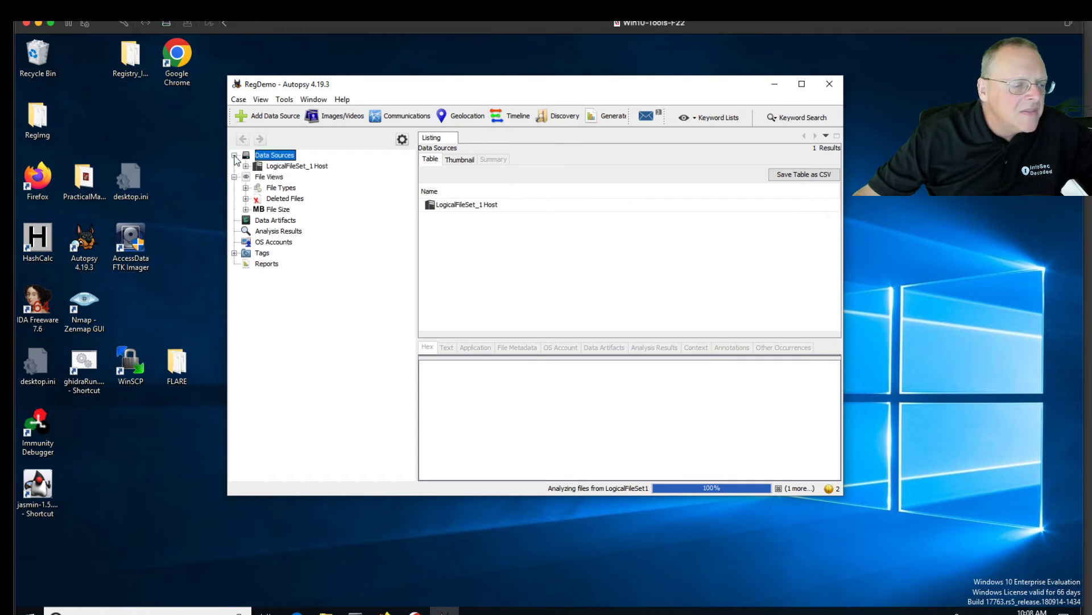
pyautogui.click(246, 166)
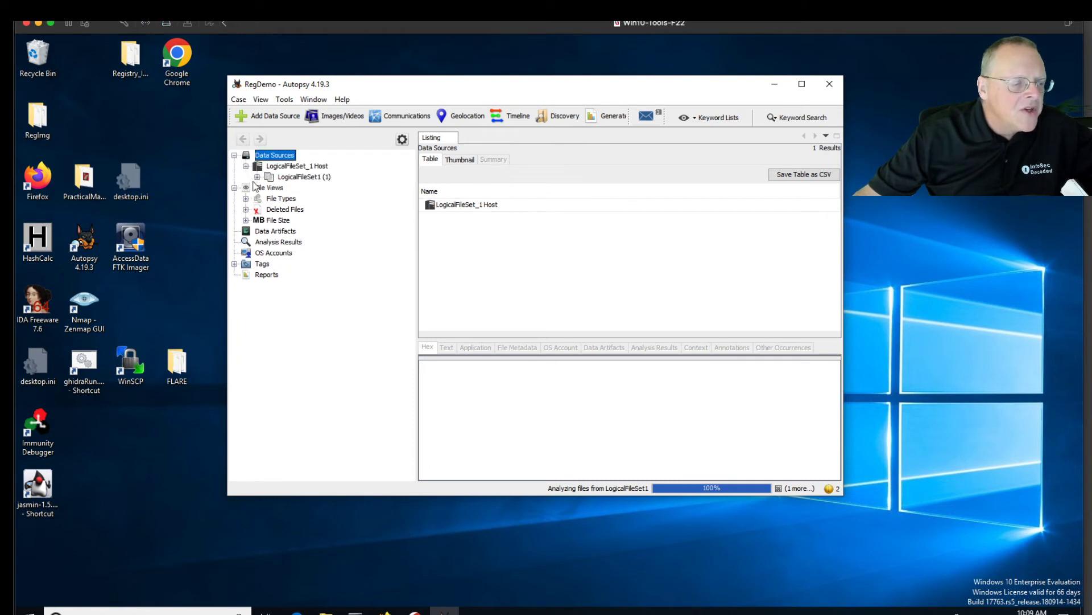
pyautogui.click(257, 177)
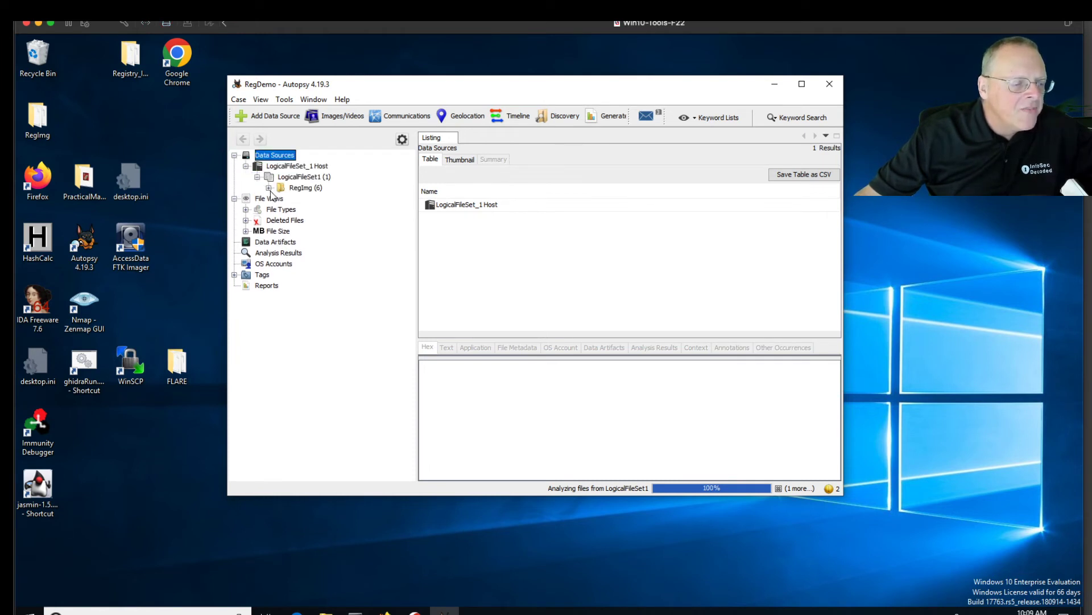
pyautogui.click(269, 189)
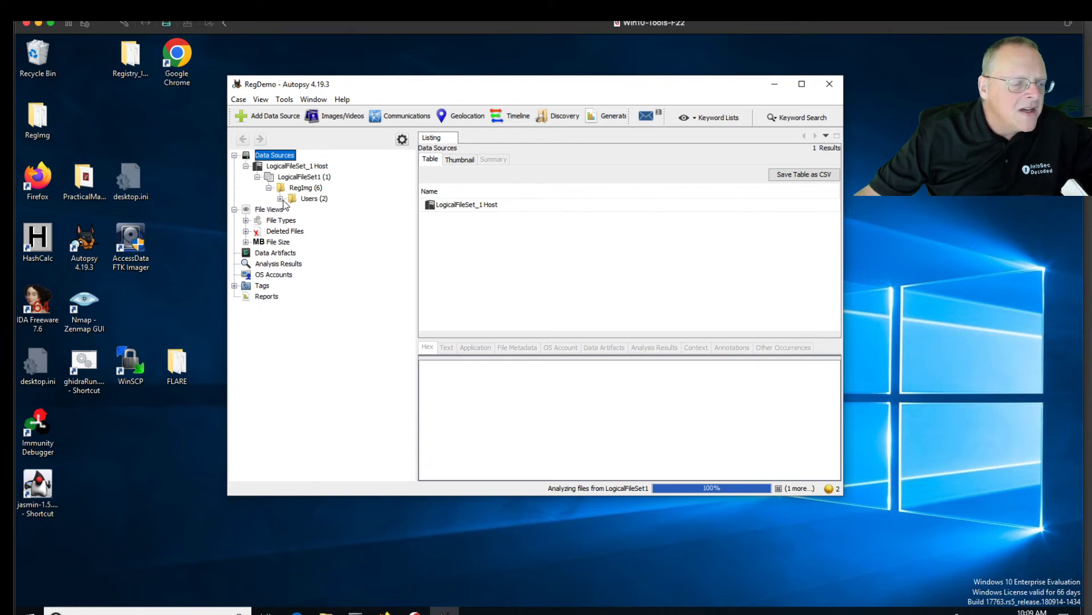
pyautogui.click(280, 199)
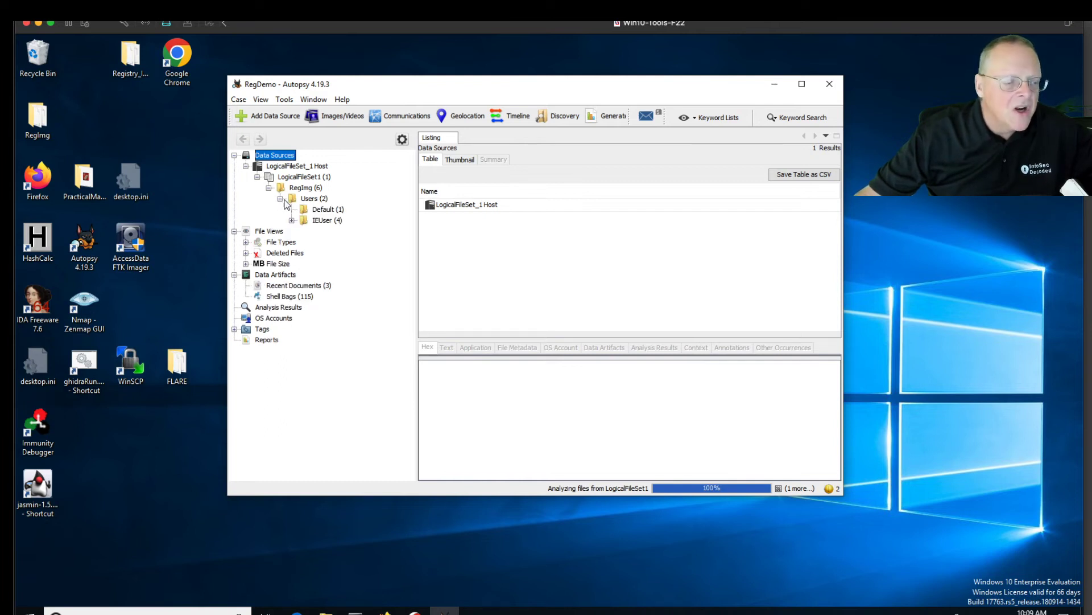
pyautogui.click(307, 220)
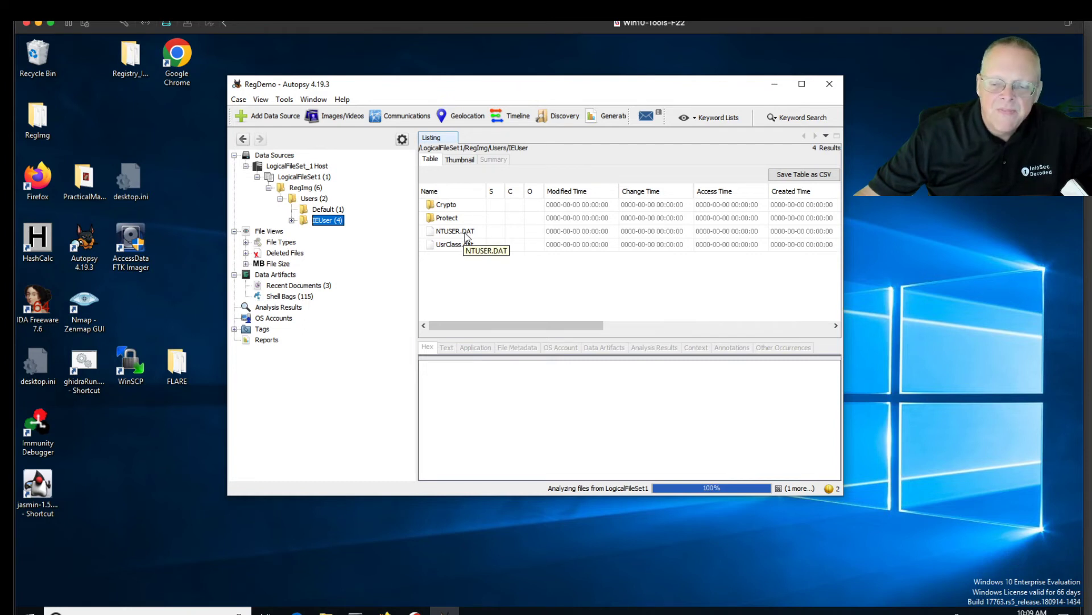
pyautogui.click(465, 234)
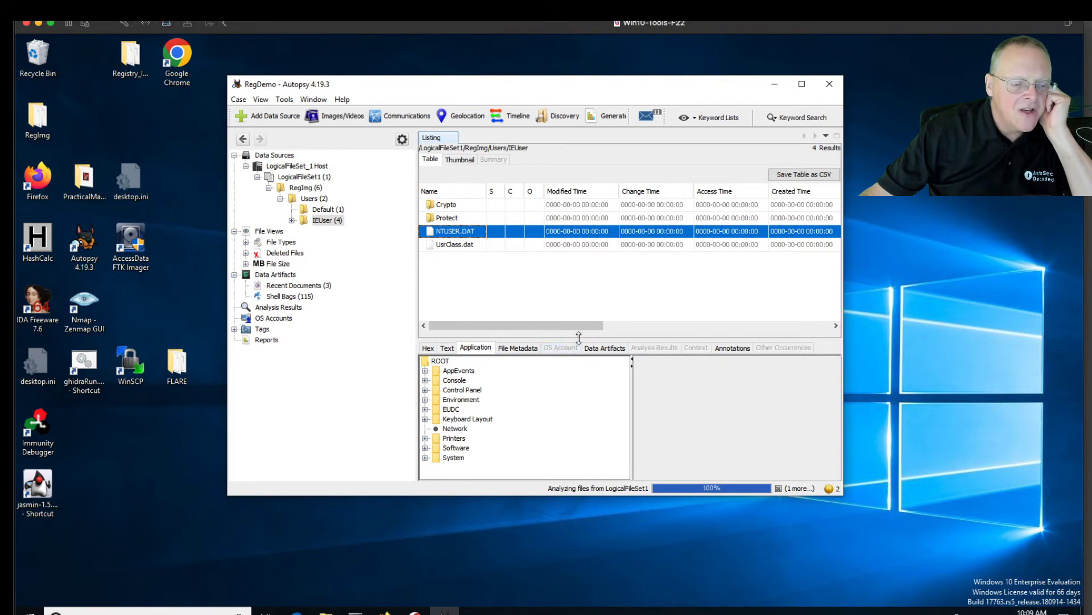
pyautogui.moveTo(578, 338); pyautogui.dragTo(579, 285)
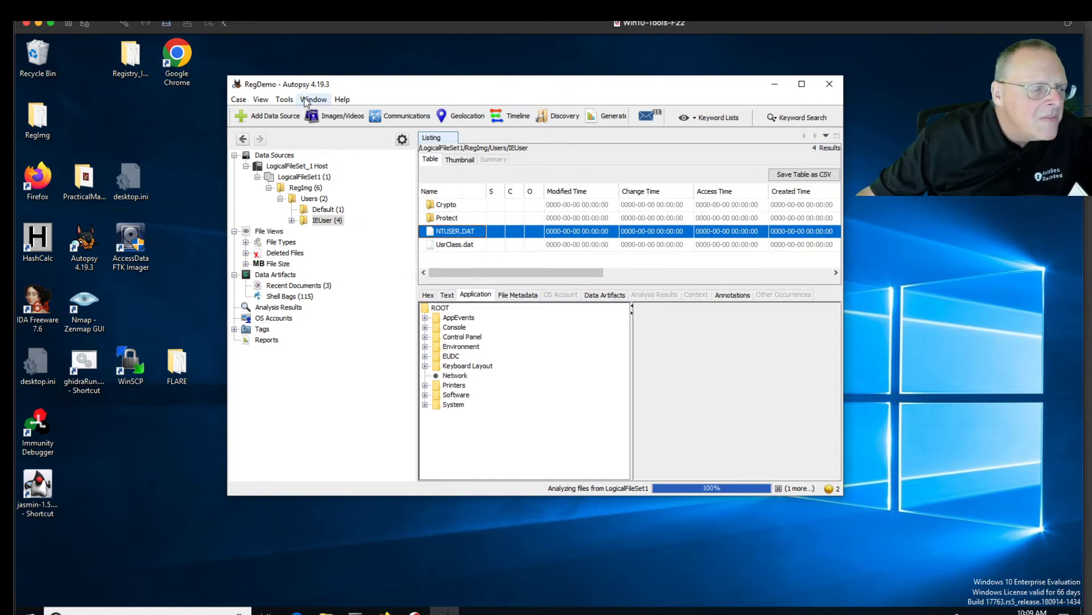
# Inspect the View tab settings in Autopsy's Tools > Options dialog, then close it with OK
pyautogui.click(260, 100)
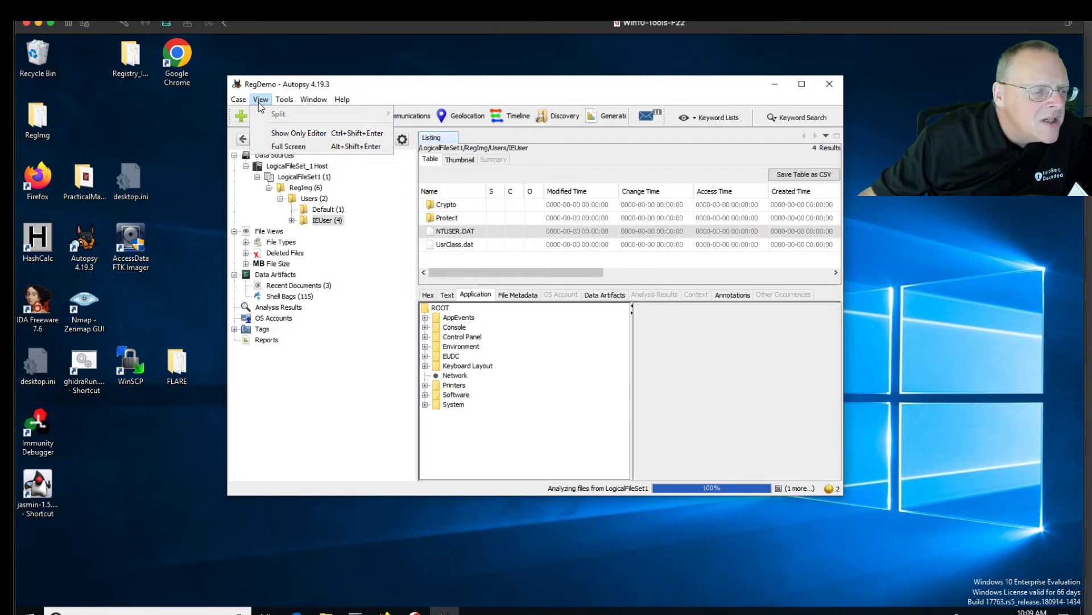
pyautogui.moveTo(289, 107)
pyautogui.moveTo(243, 105)
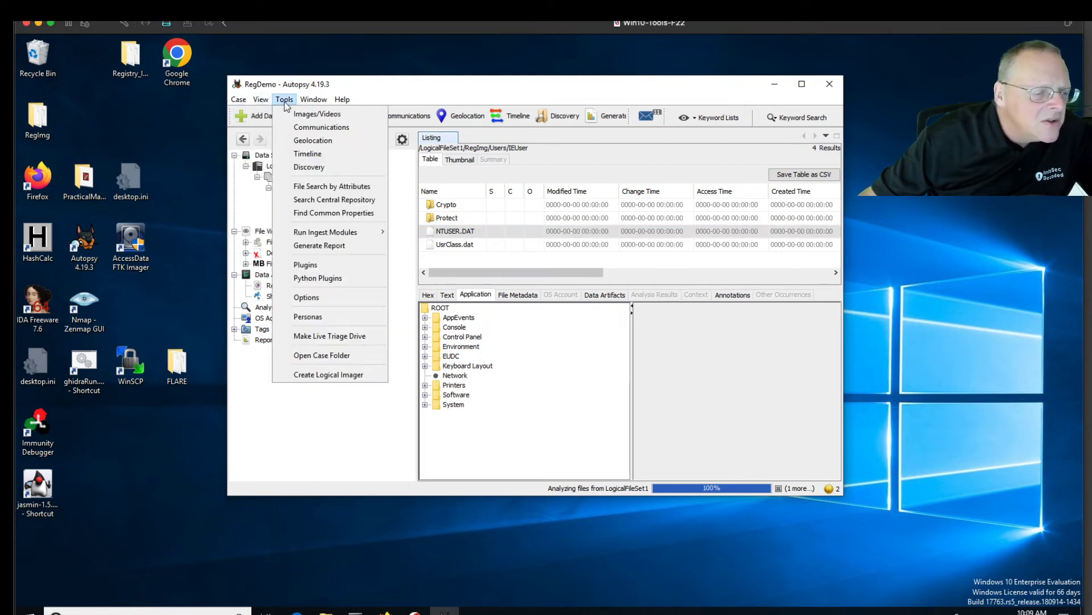
pyautogui.click(325, 297)
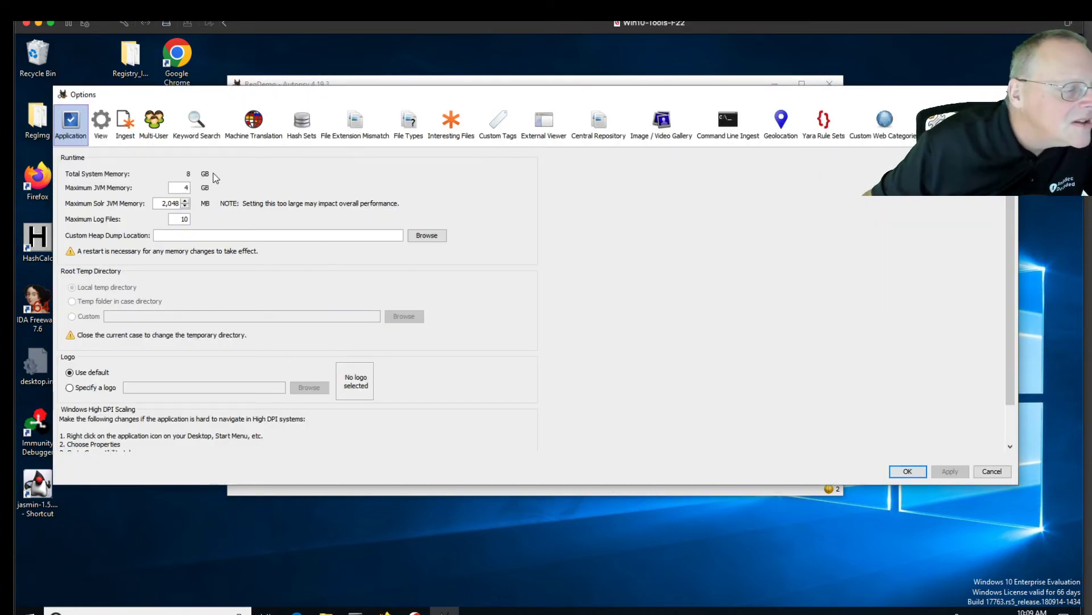
pyautogui.click(101, 128)
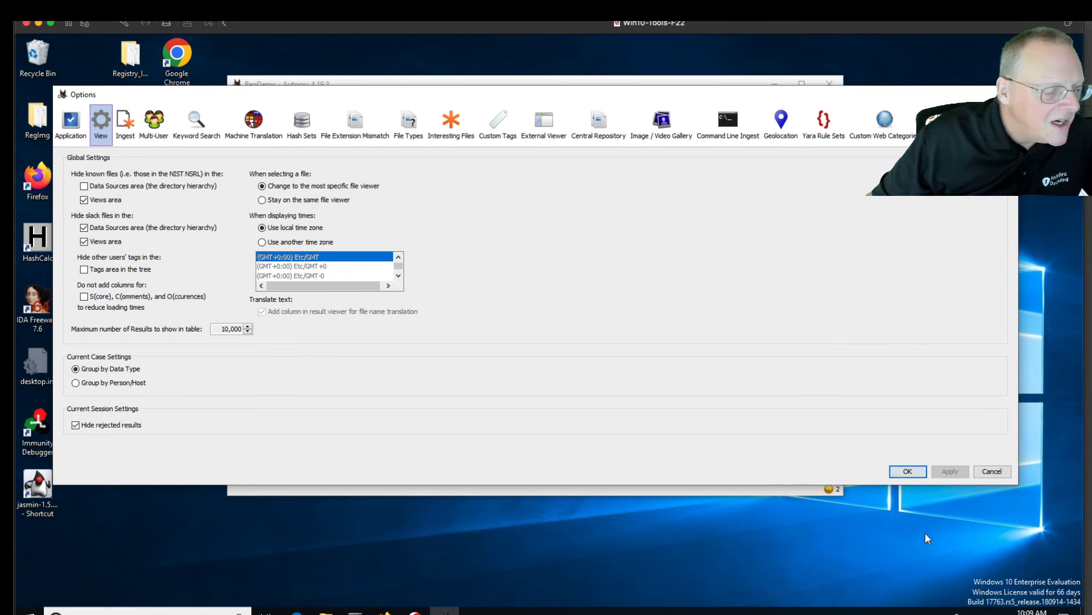
pyautogui.click(909, 474)
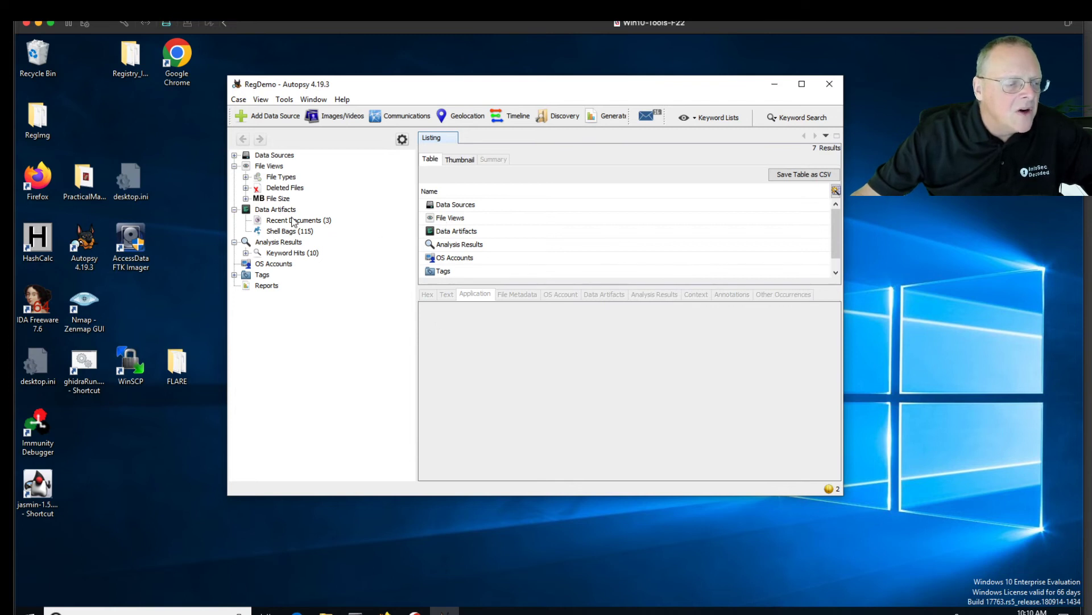
# Expand LogicalFileSet_1 > RegImg > Users to the user profile and select NTUSER.DAT
pyautogui.click(234, 155)
pyautogui.click(246, 166)
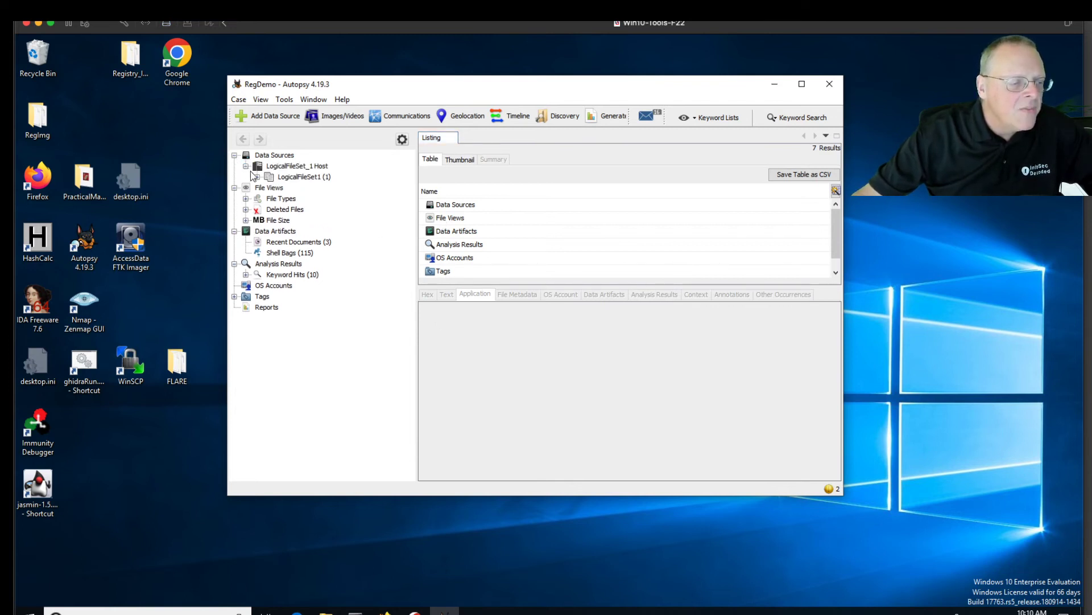
pyautogui.click(257, 177)
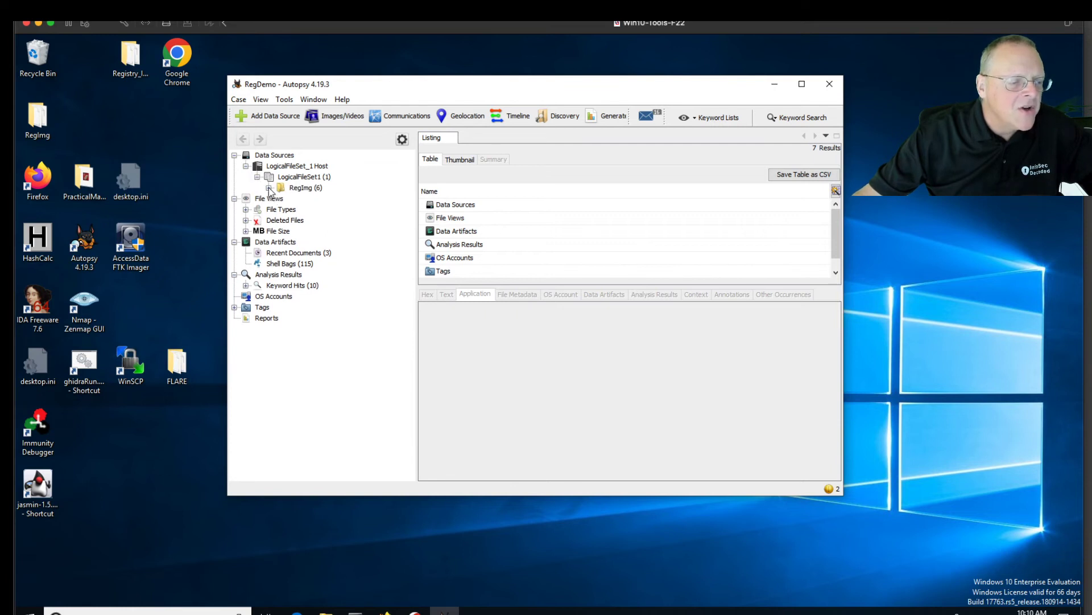
pyautogui.click(269, 188)
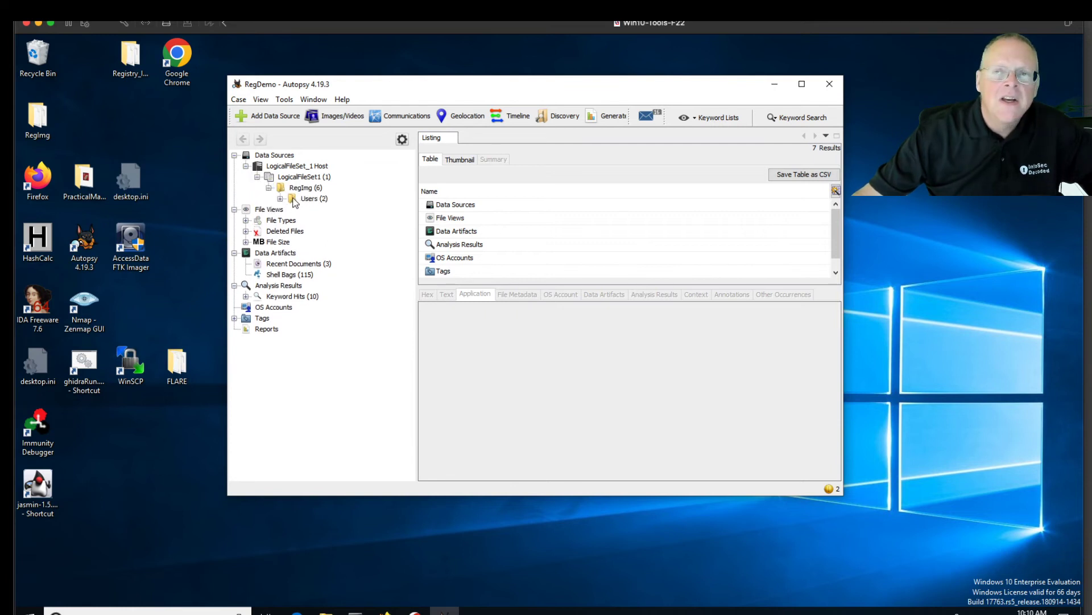
pyautogui.click(293, 199)
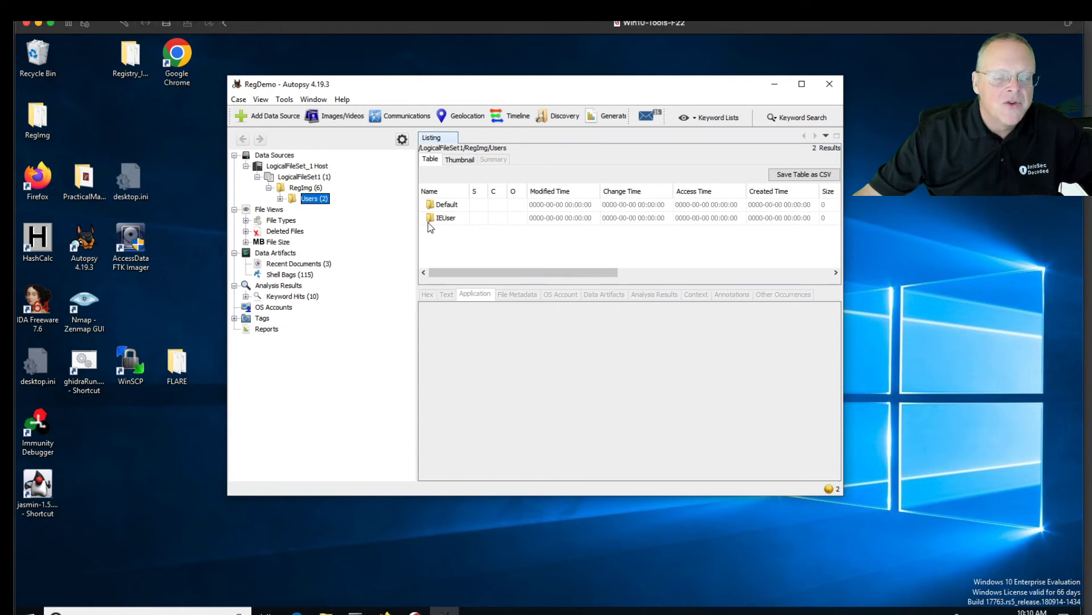
pyautogui.click(280, 198)
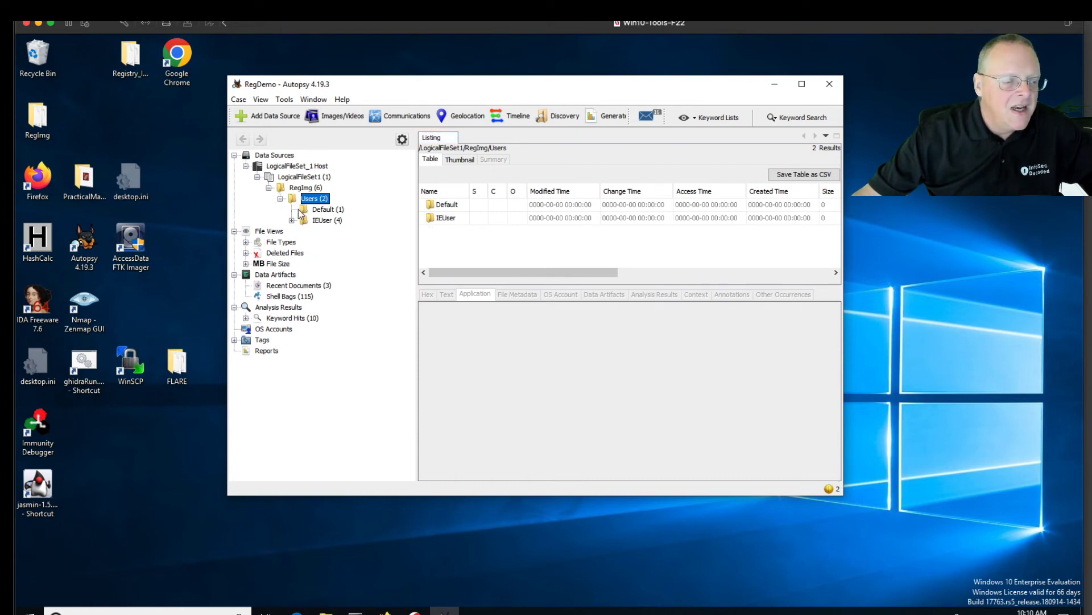
pyautogui.click(307, 222)
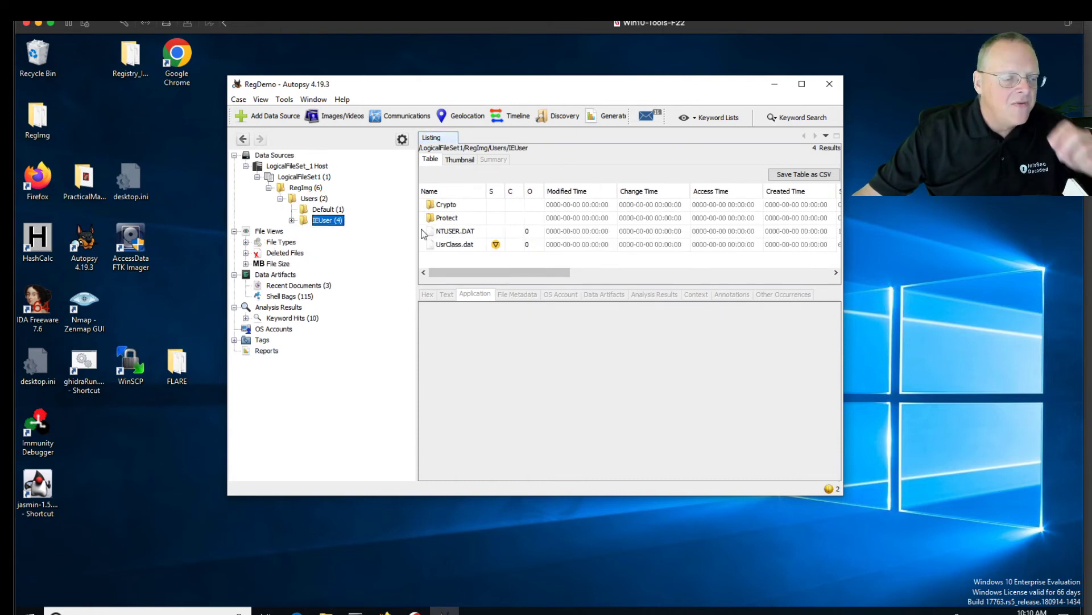
pyautogui.click(466, 233)
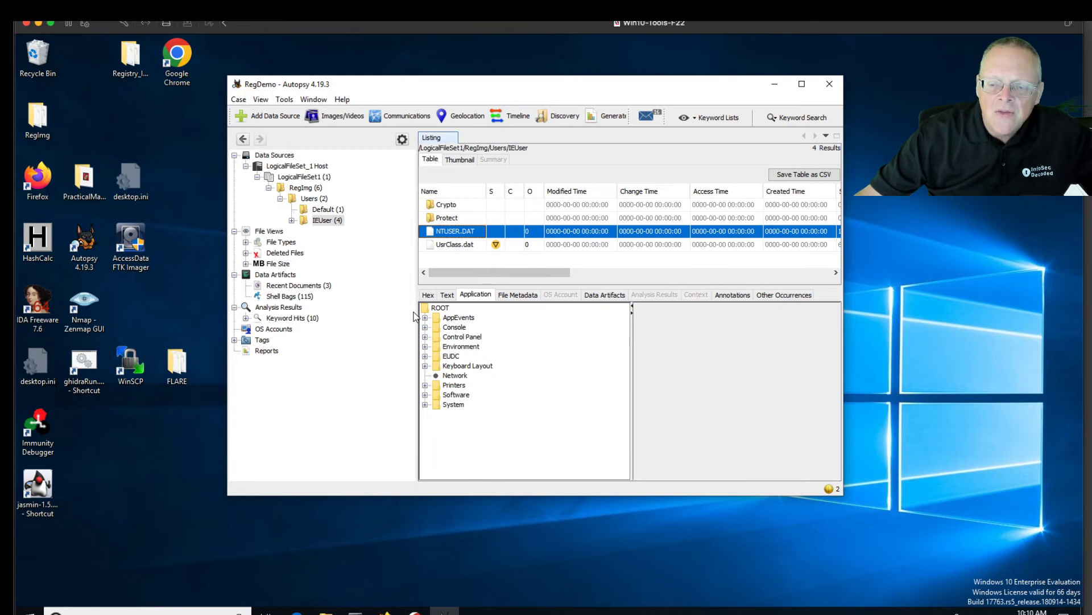
# Open Software\Microsoft\Internet Explorer\TypedURLs to list its two values, then bring in the lab page
pyautogui.click(425, 395)
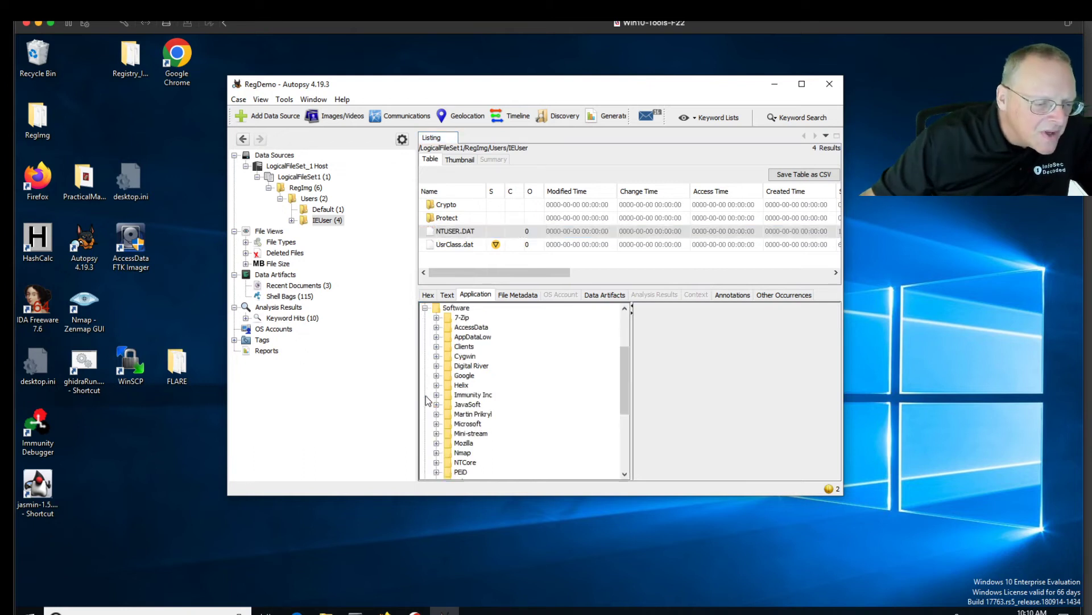
pyautogui.click(437, 424)
pyautogui.scroll(-5, 483, 388)
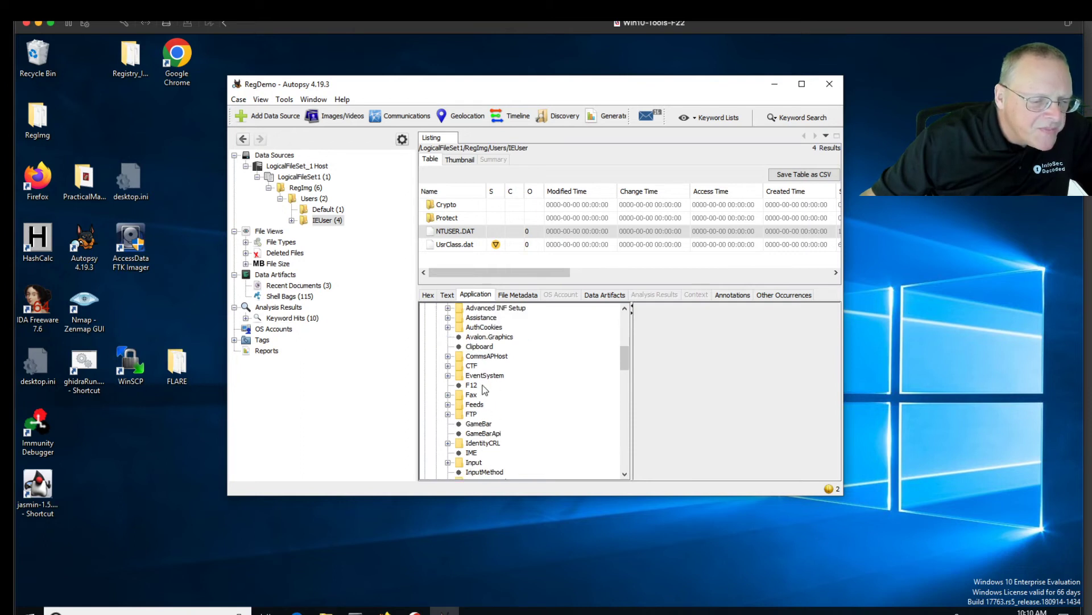
pyautogui.scroll(-1, 485, 388)
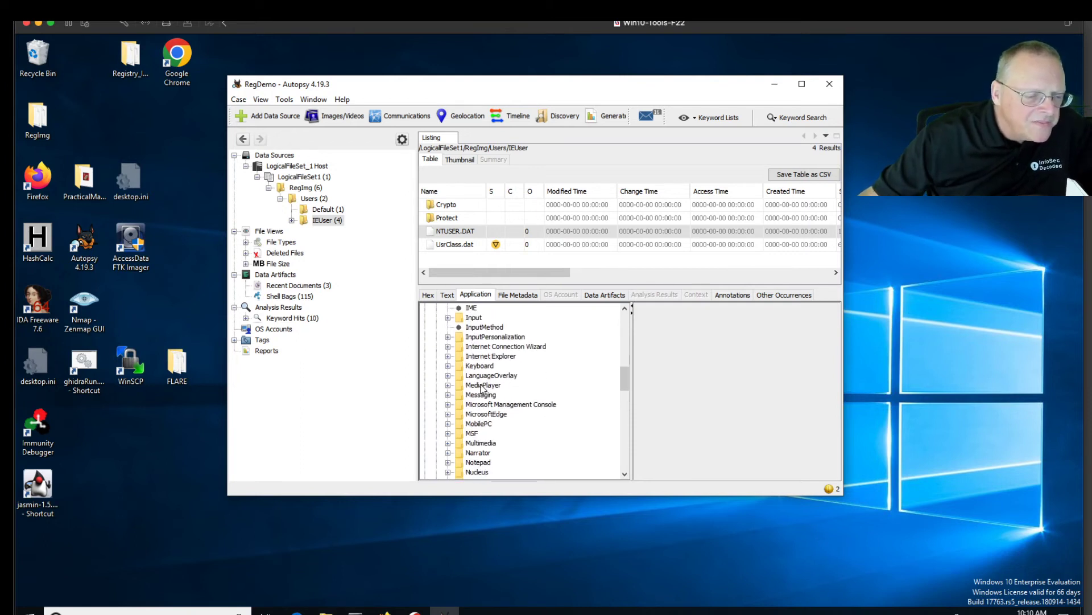
pyautogui.click(448, 357)
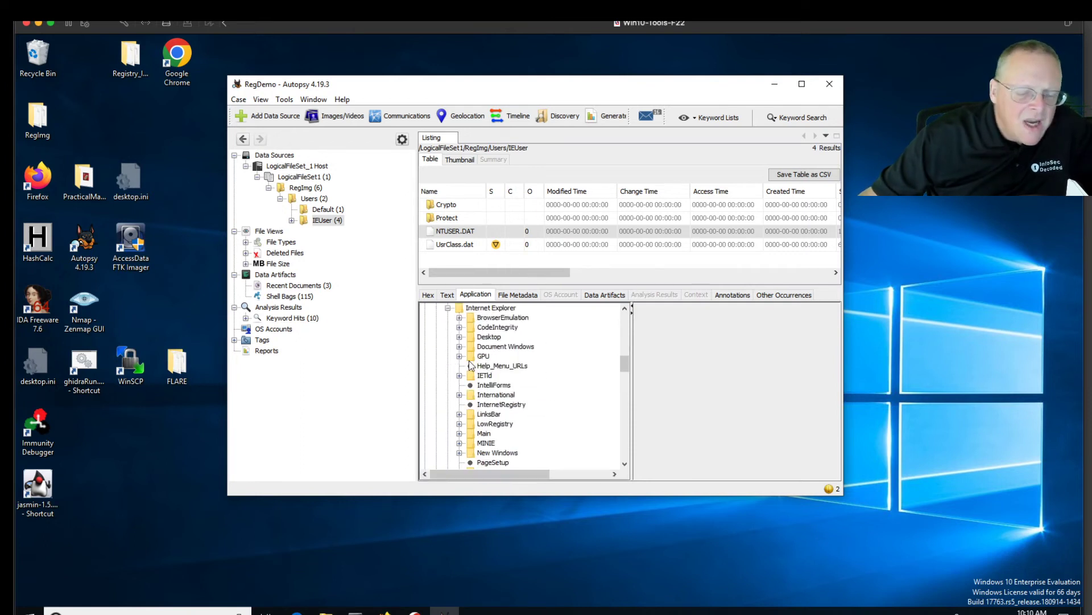
pyautogui.scroll(-3, 503, 388)
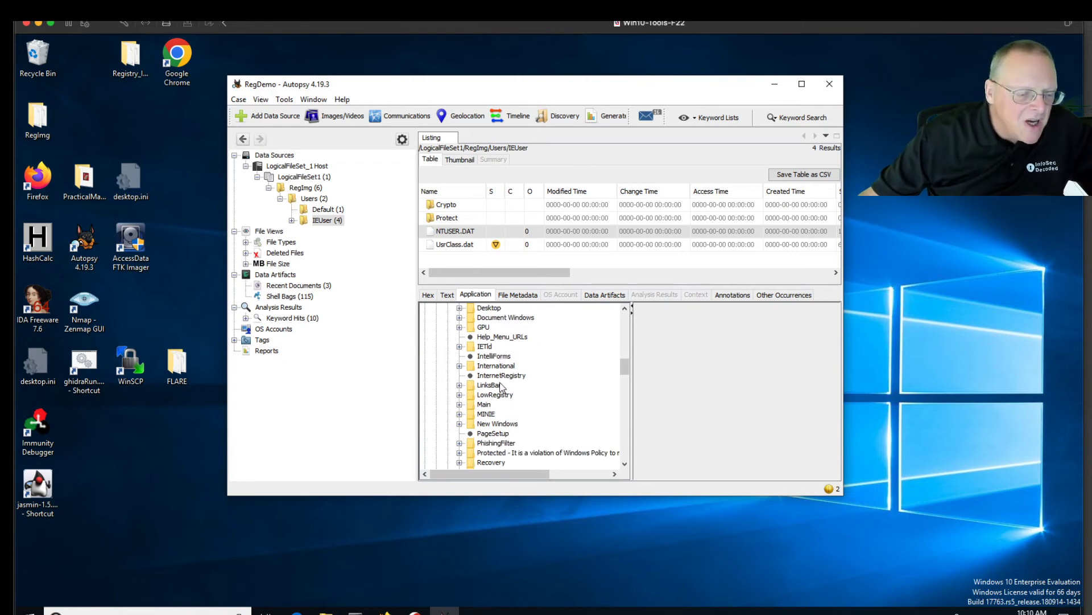
pyautogui.scroll(-2, 512, 393)
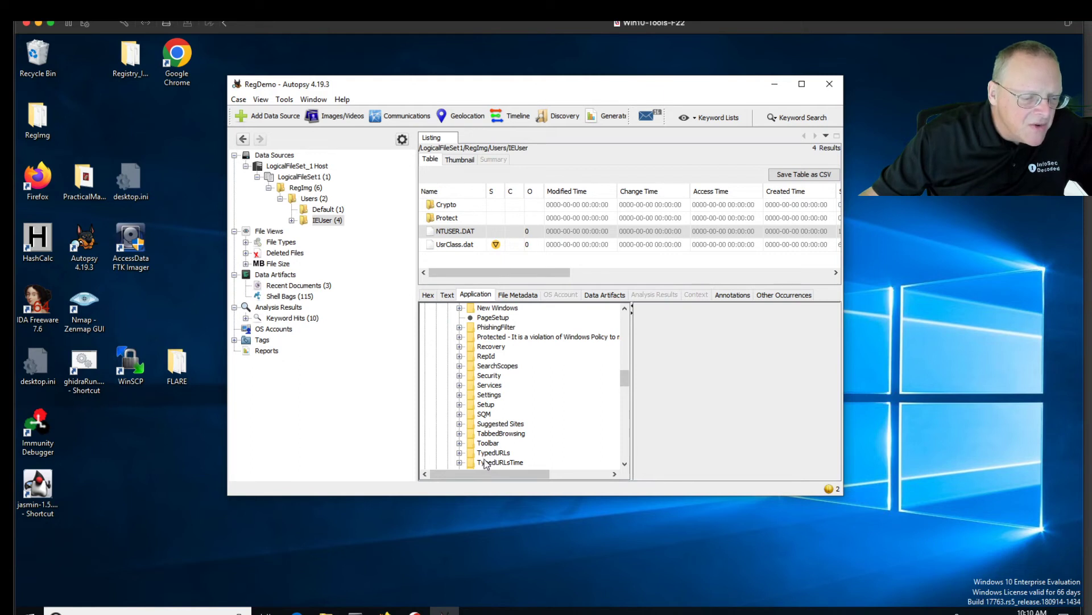
pyautogui.scroll(-1, 484, 460)
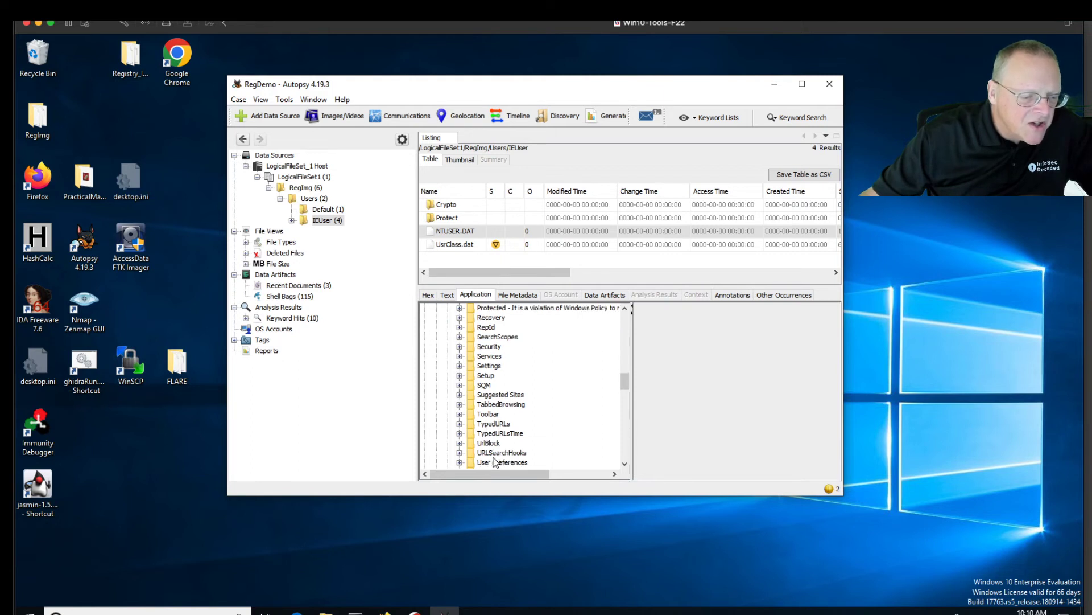
pyautogui.click(470, 425)
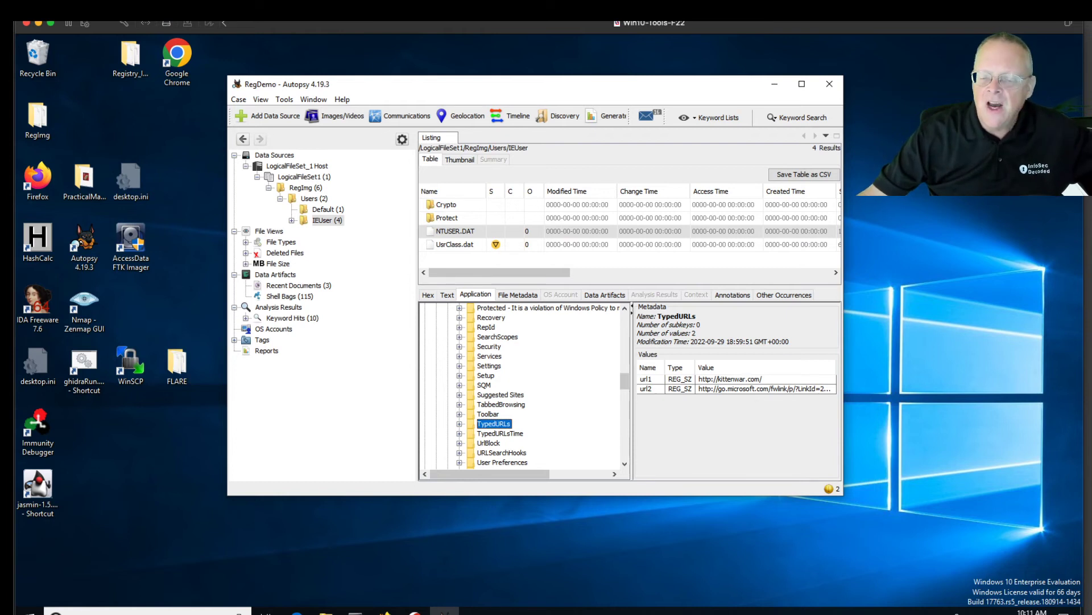
pyautogui.moveTo(1091, 11); pyautogui.dragTo(609, 36)
# Scroll the lab page to 'Viewing UserAssist with Registry Viewer', then slide the browser aside
pyautogui.scroll(-15, 367, 310)
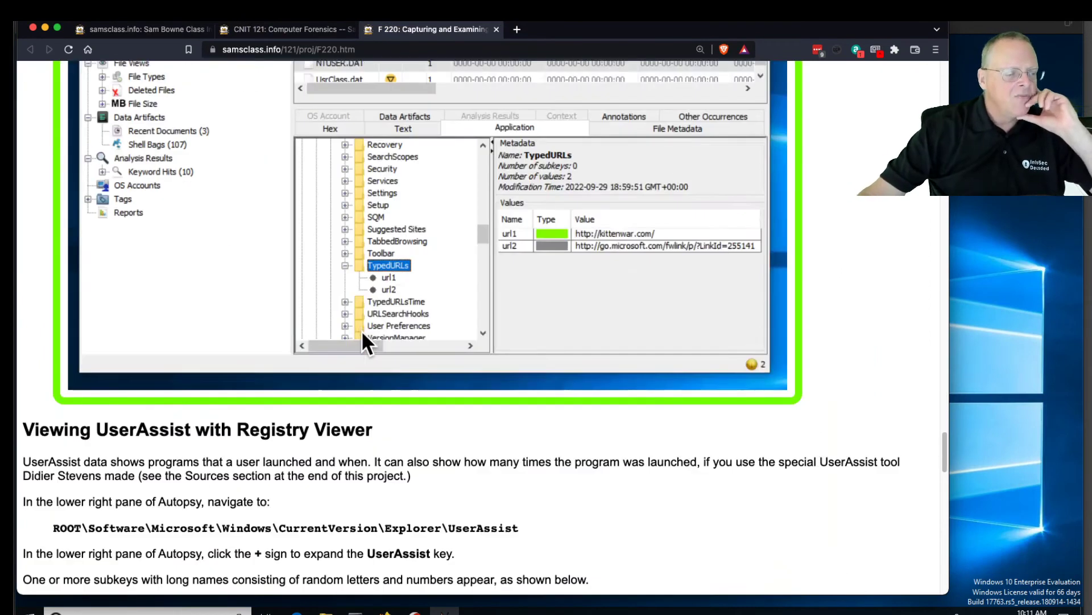
pyautogui.scroll(5, 361, 330)
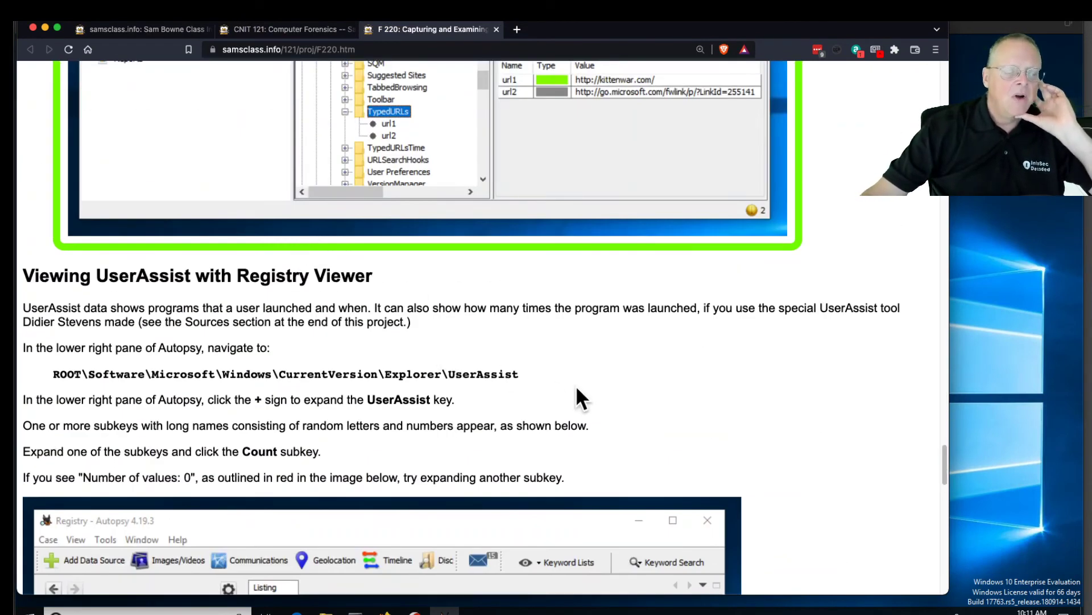
pyautogui.moveTo(602, 34); pyautogui.dragTo(1091, 1)
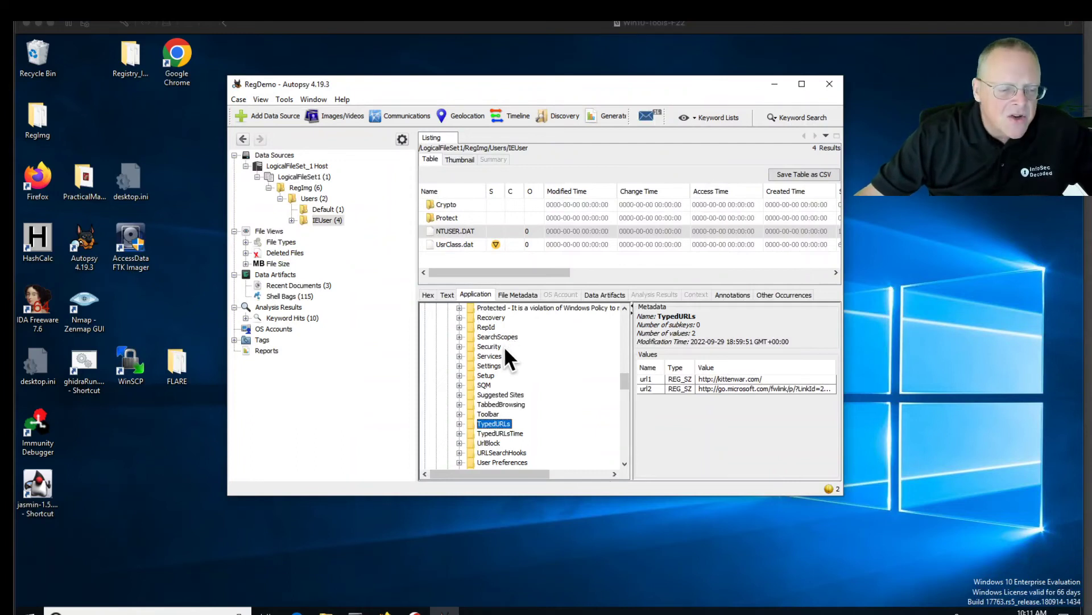
# Collapse Internet Explorer and open Windows\CurrentVersion\Explorer\UserAssist, showing its nine subkeys
pyautogui.click(623, 377)
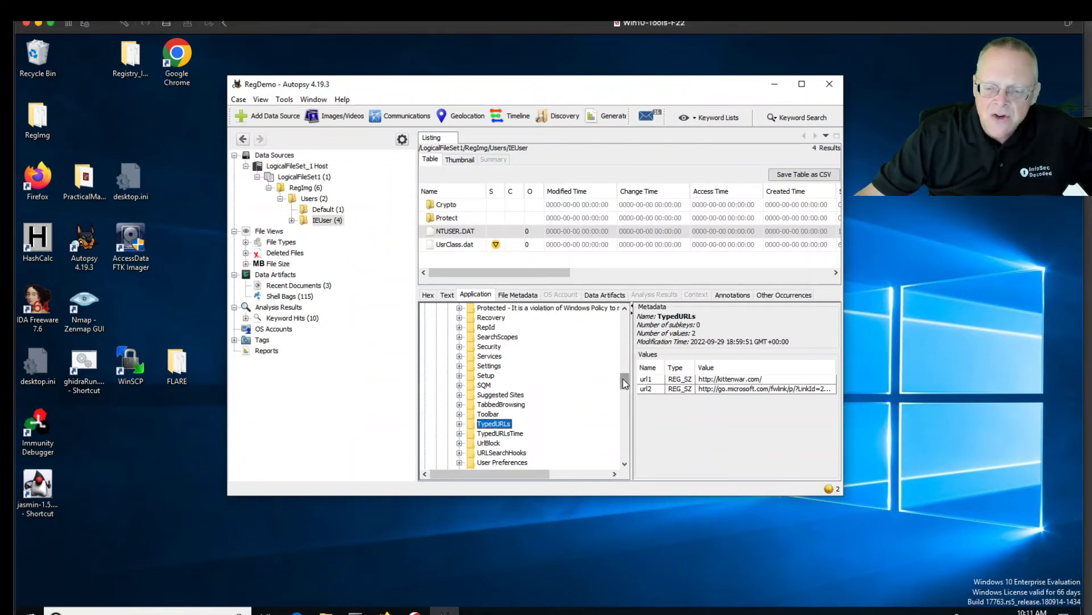
pyautogui.moveTo(624, 383); pyautogui.dragTo(625, 353)
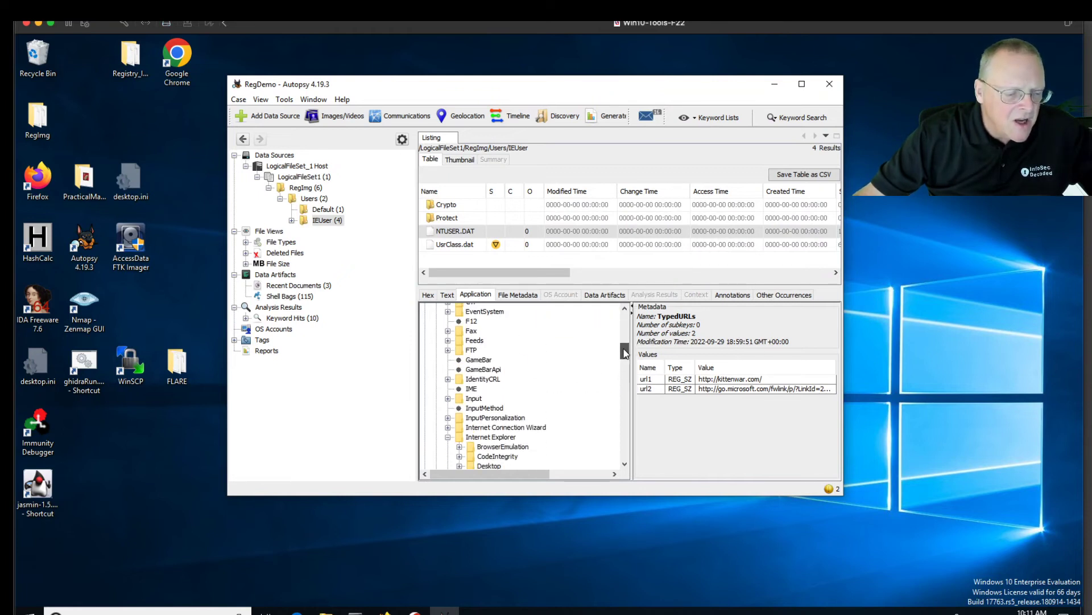
pyautogui.click(448, 437)
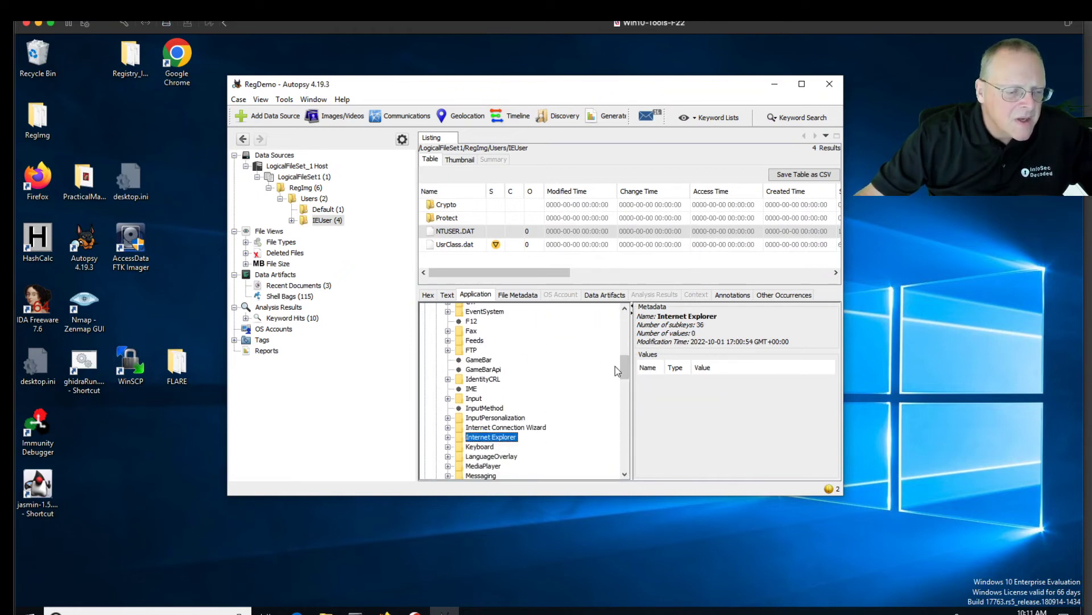
pyautogui.moveTo(621, 363); pyautogui.dragTo(627, 344)
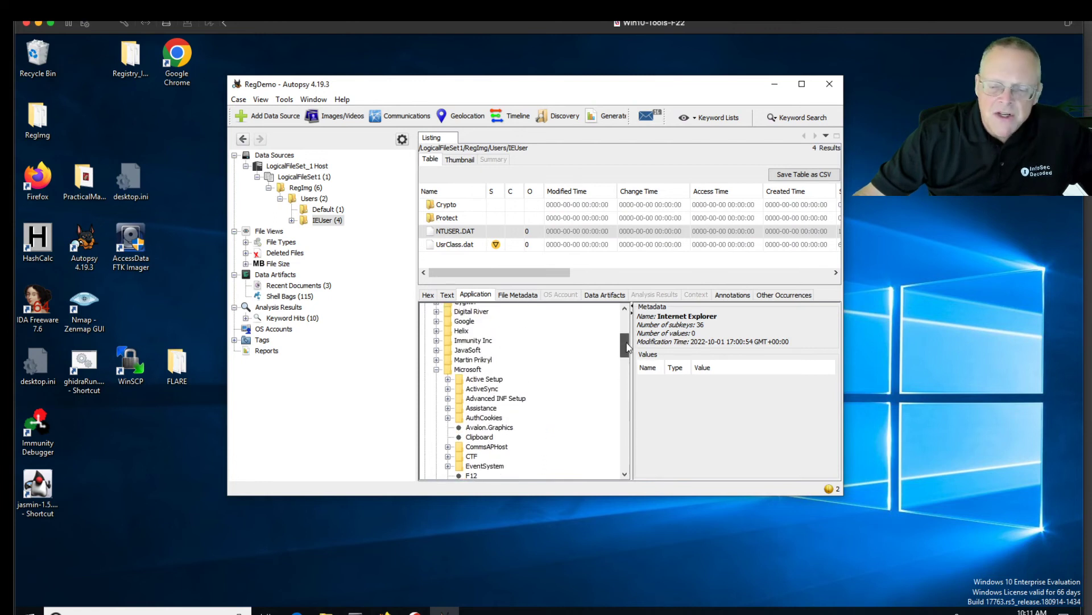
pyautogui.moveTo(628, 347); pyautogui.dragTo(628, 433)
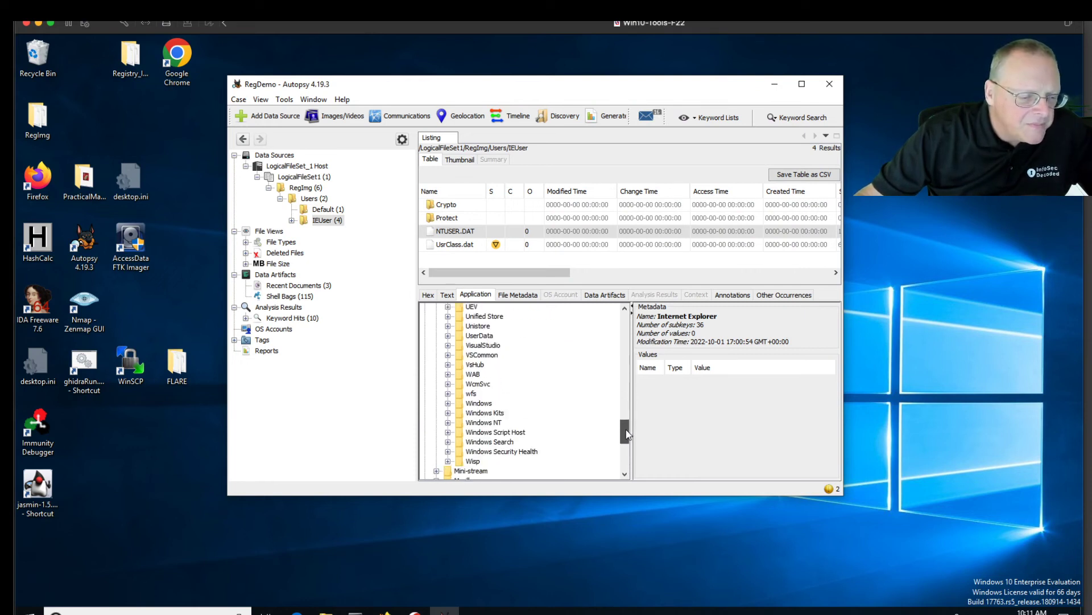
pyautogui.click(448, 404)
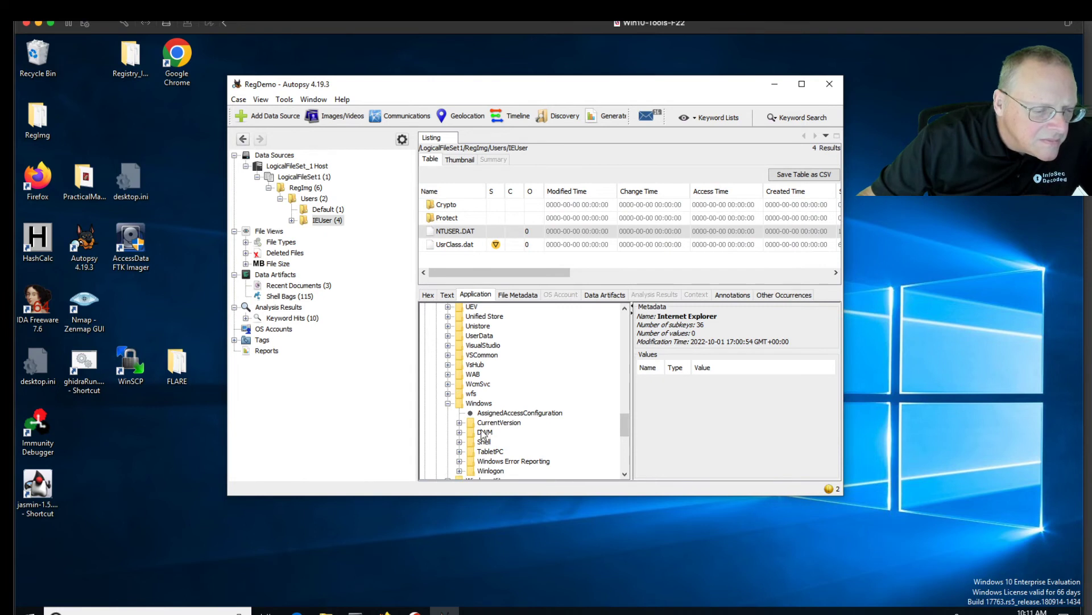
pyautogui.click(460, 423)
pyautogui.scroll(-1, 522, 434)
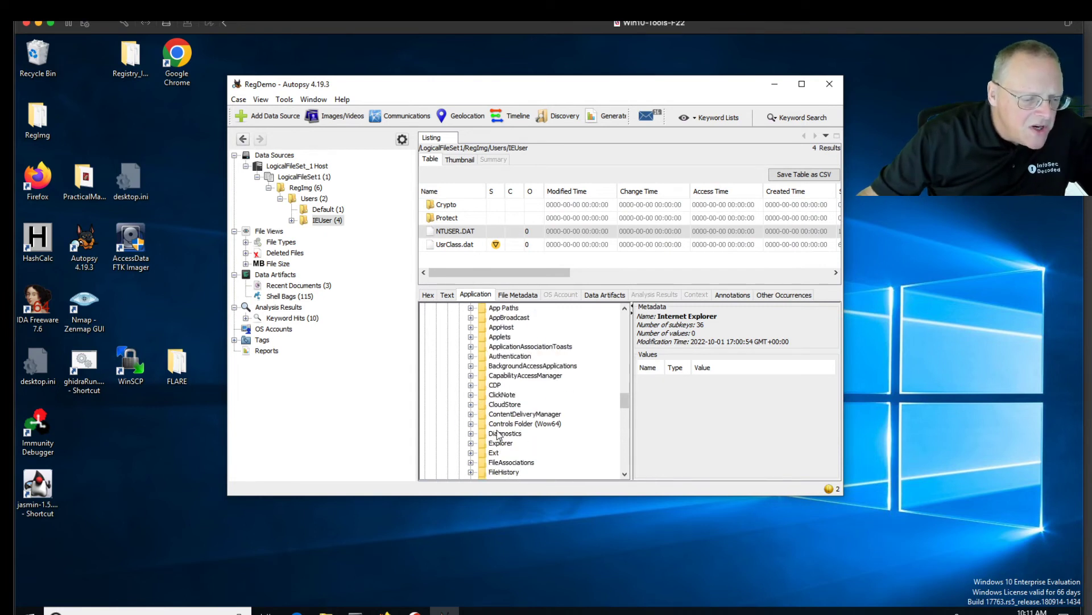
pyautogui.click(470, 444)
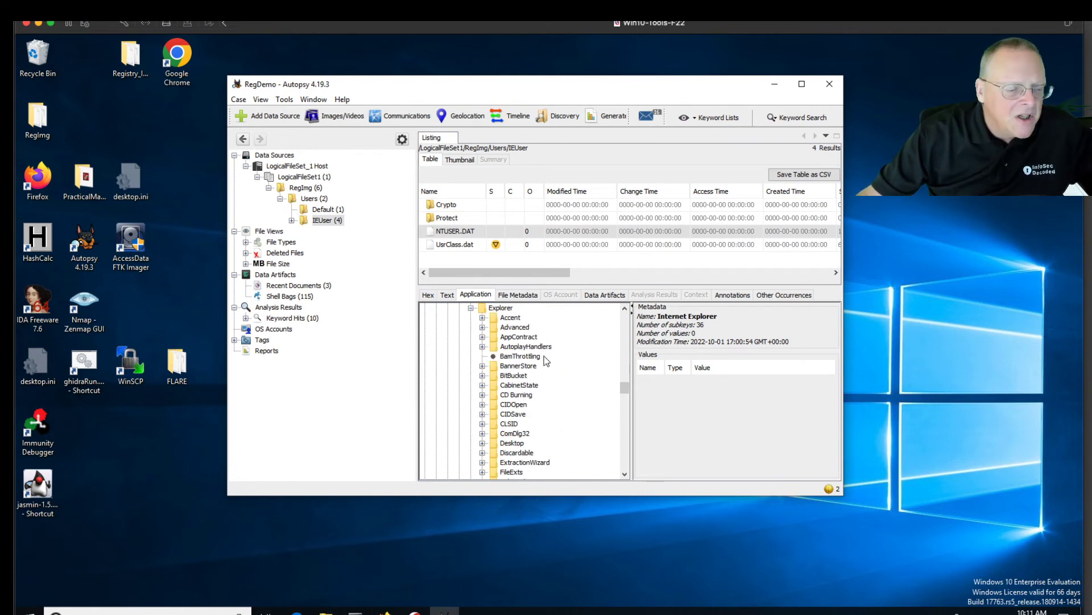
pyautogui.moveTo(627, 390); pyautogui.dragTo(625, 412)
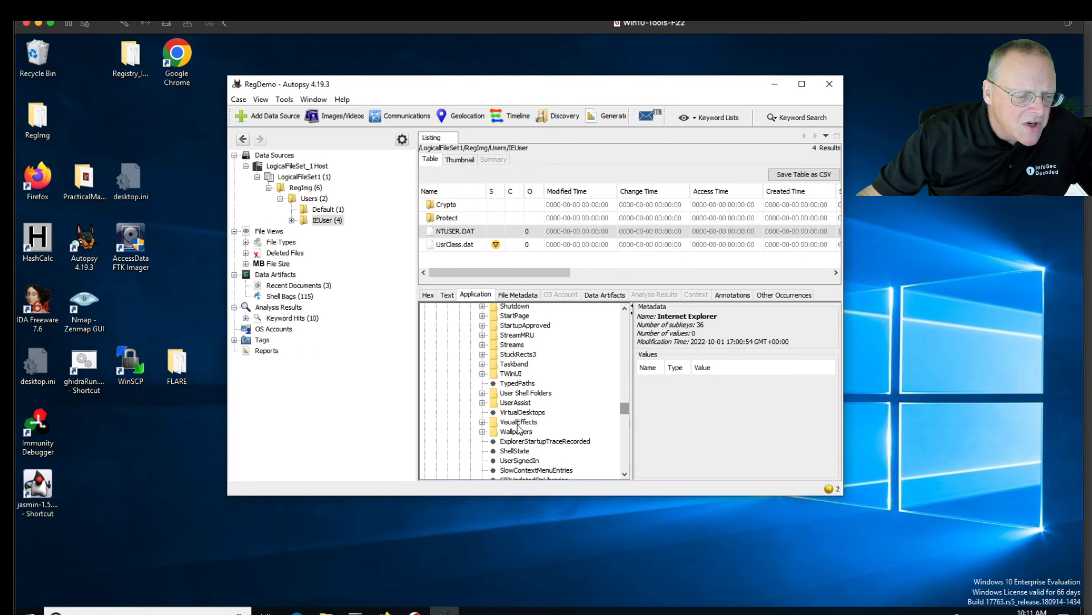
pyautogui.click(495, 406)
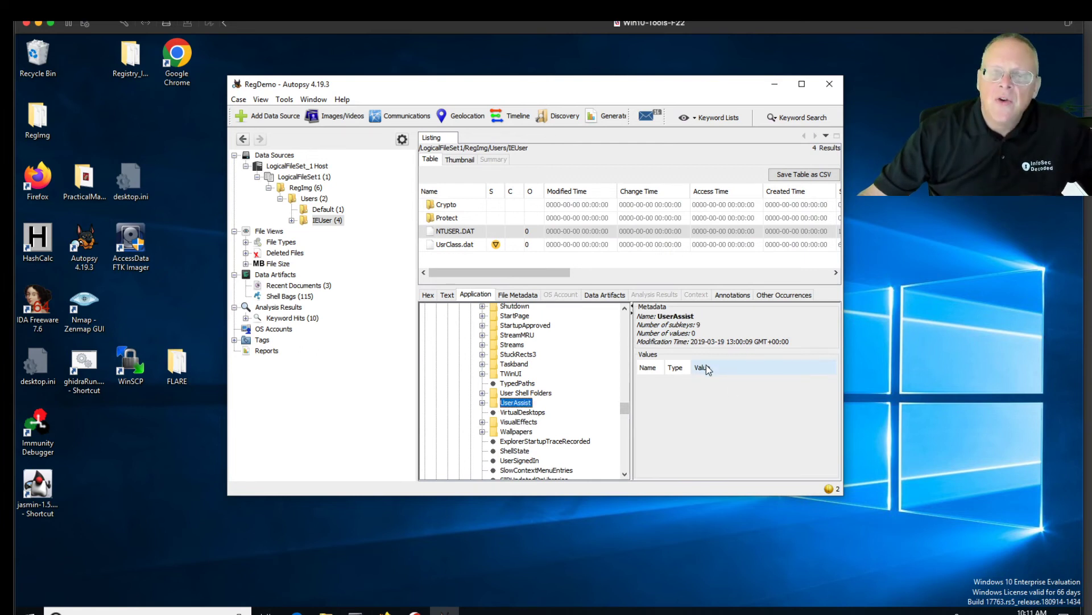
# List the UserAssist GUID subkeys and check the Count entries of the first three
pyautogui.click(482, 403)
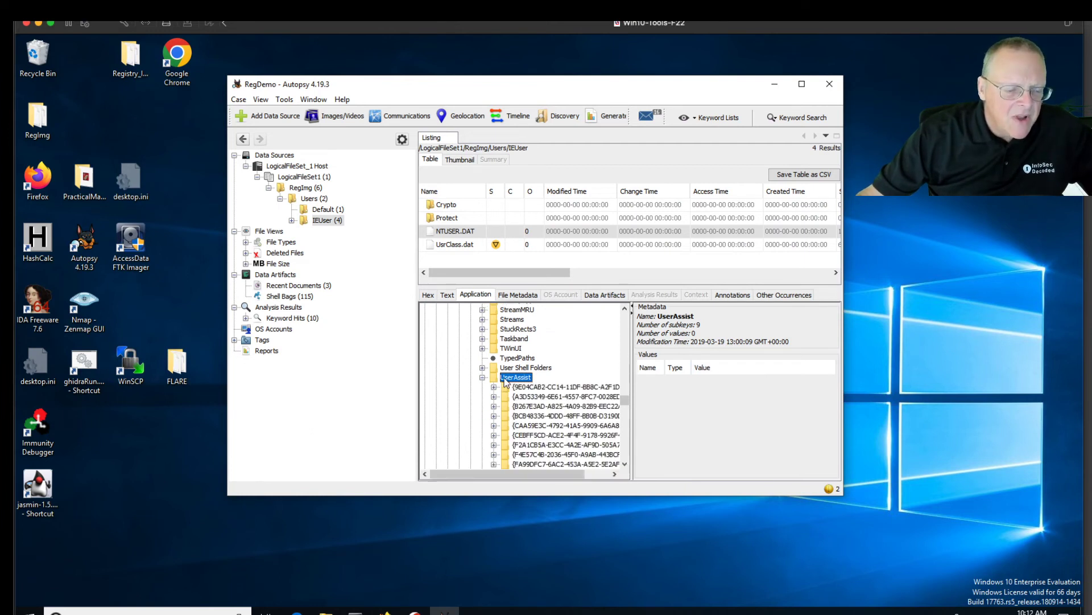
pyautogui.moveTo(573, 475); pyautogui.dragTo(607, 478)
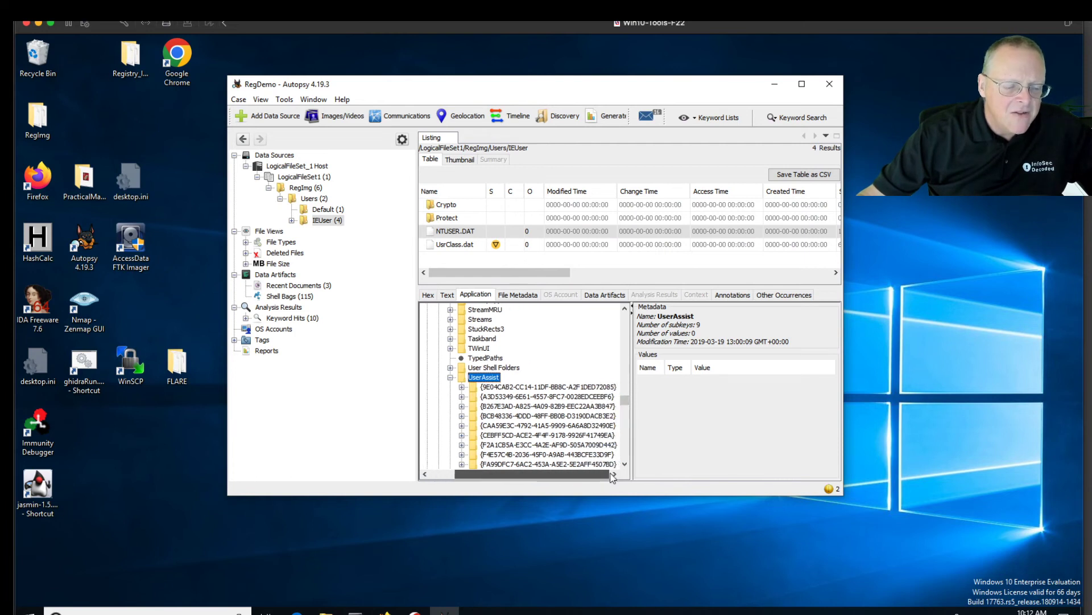
pyautogui.moveTo(627, 399); pyautogui.dragTo(627, 407)
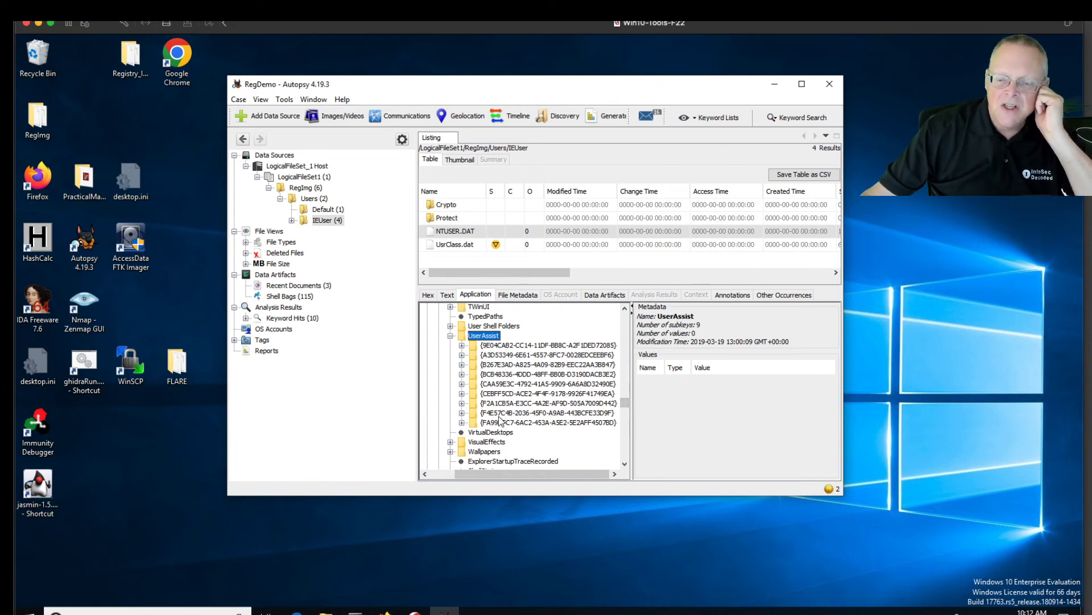
pyautogui.click(461, 346)
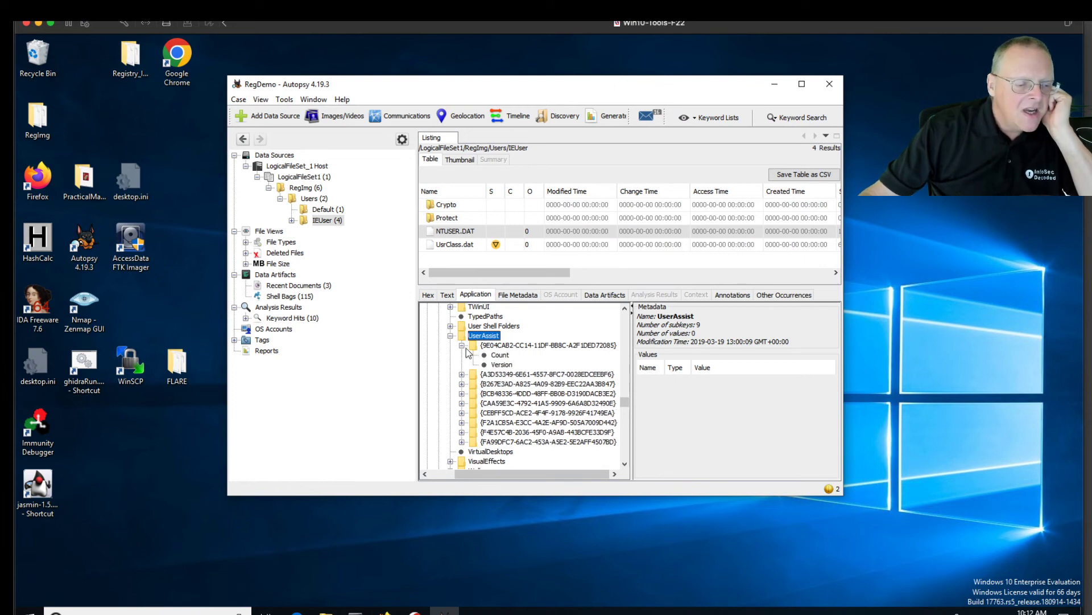
pyautogui.click(500, 355)
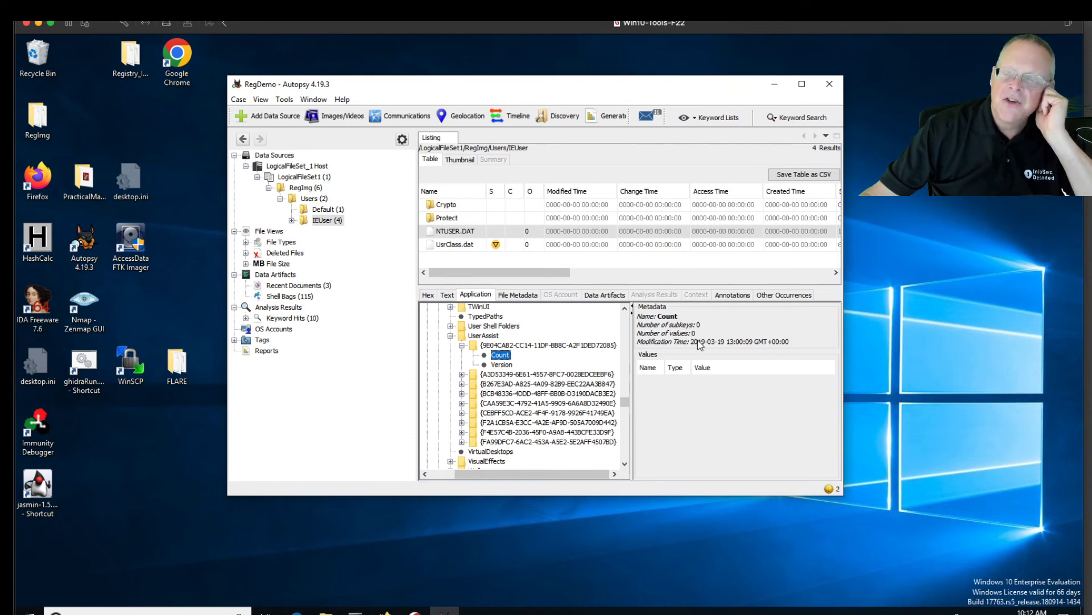
pyautogui.click(462, 374)
pyautogui.click(499, 385)
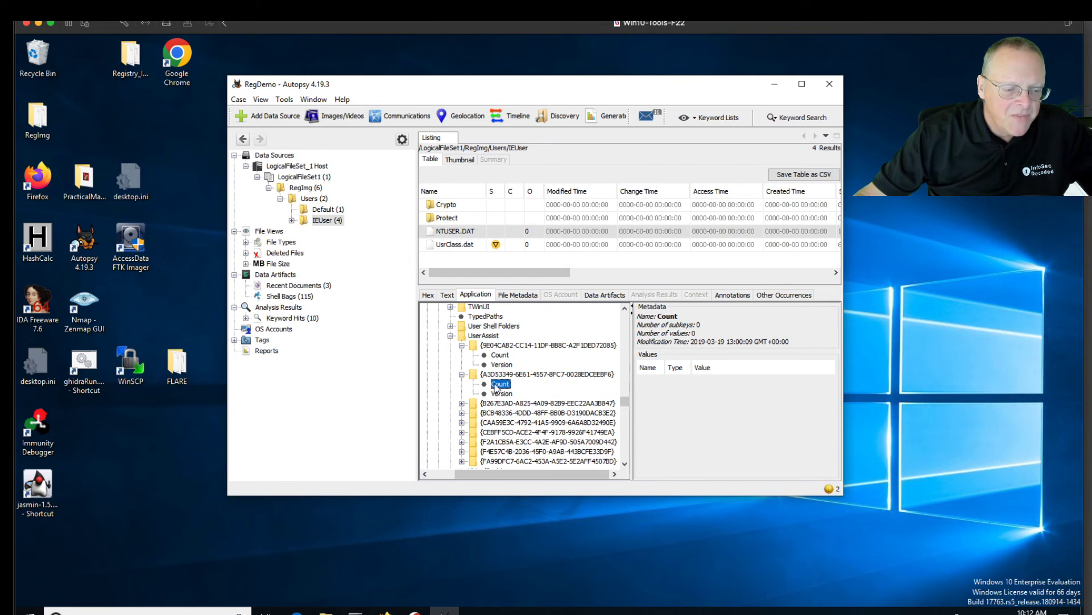
pyautogui.click(462, 403)
pyautogui.click(498, 414)
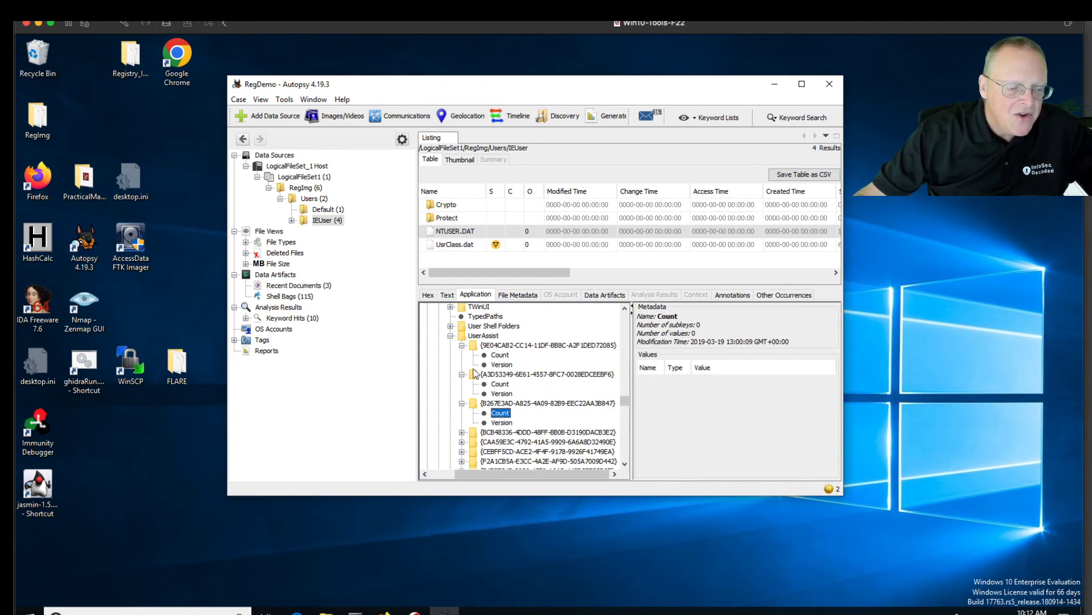
# Collapse the checked keys and try the next GUIDs until {CEBFF5CD-…} Count shows 113 values
pyautogui.click(462, 346)
pyautogui.click(462, 355)
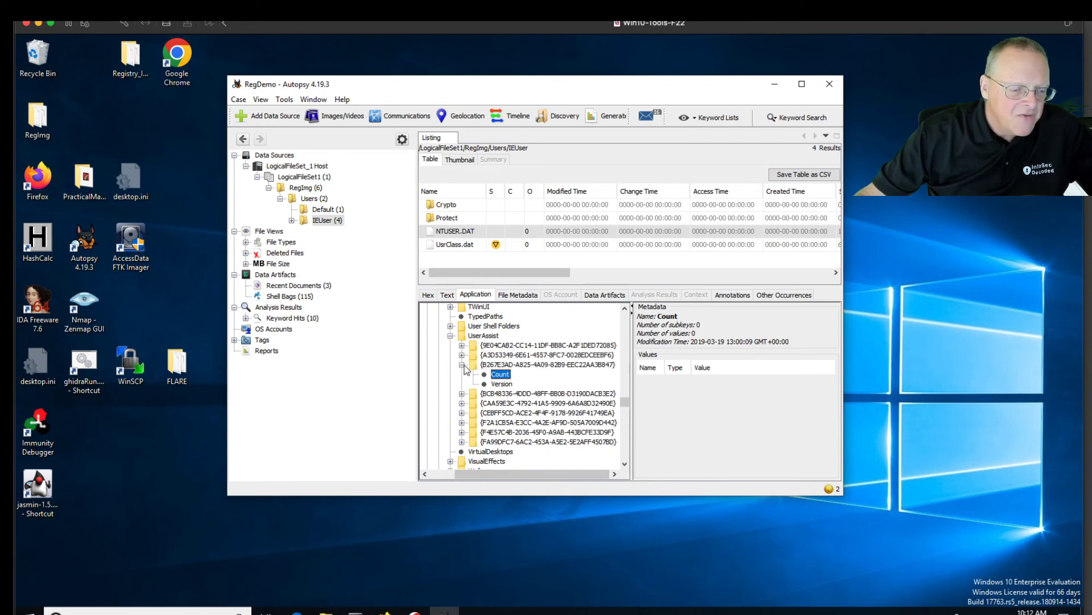
pyautogui.click(462, 364)
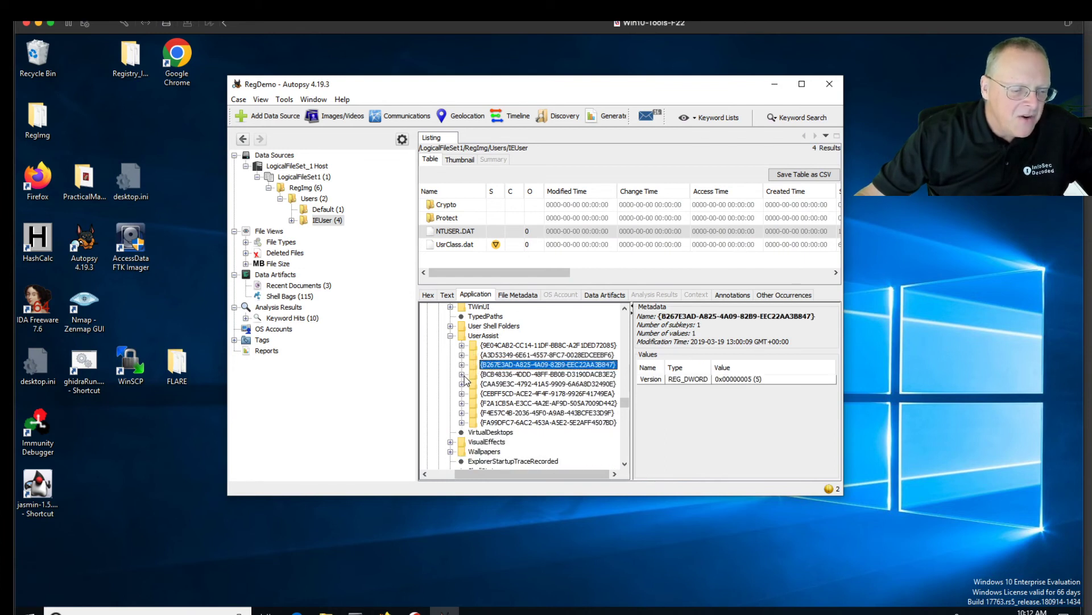
pyautogui.click(462, 375)
pyautogui.click(486, 386)
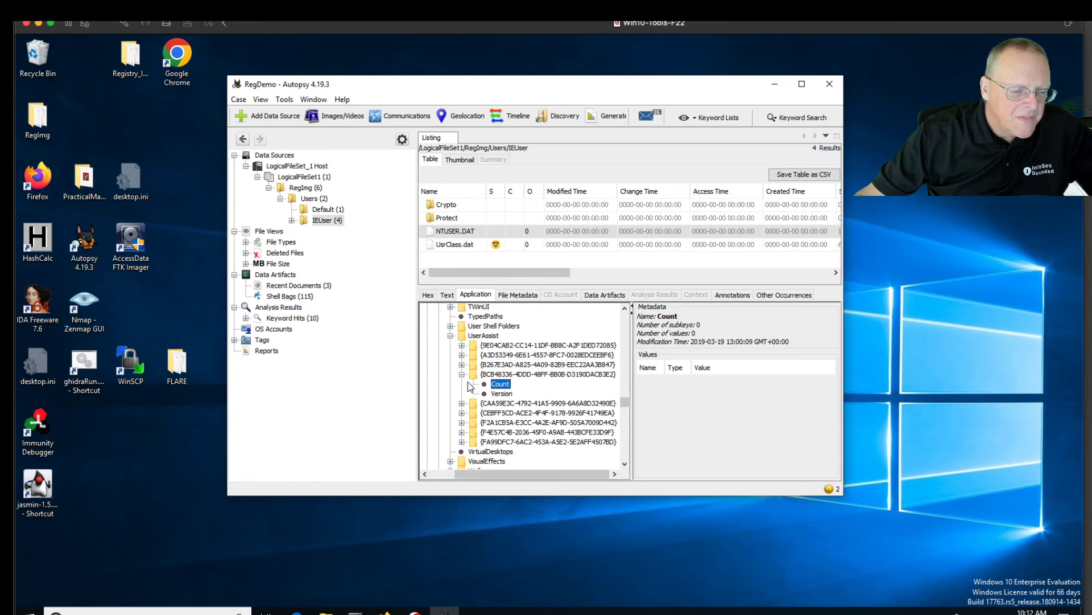
pyautogui.click(462, 374)
pyautogui.click(463, 384)
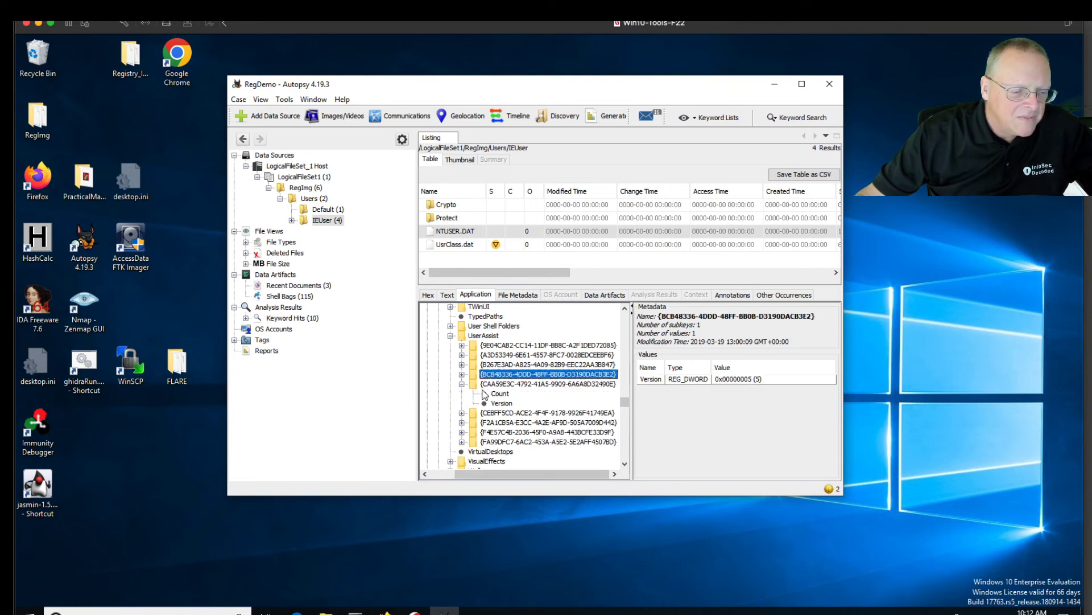
pyautogui.click(499, 393)
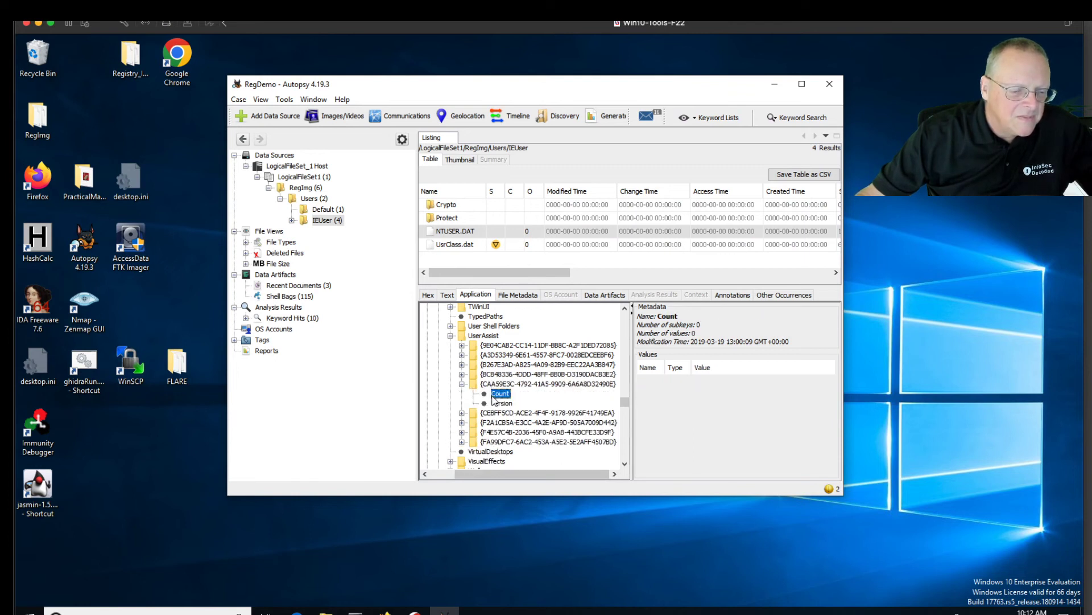
pyautogui.click(462, 384)
pyautogui.click(462, 394)
pyautogui.click(500, 403)
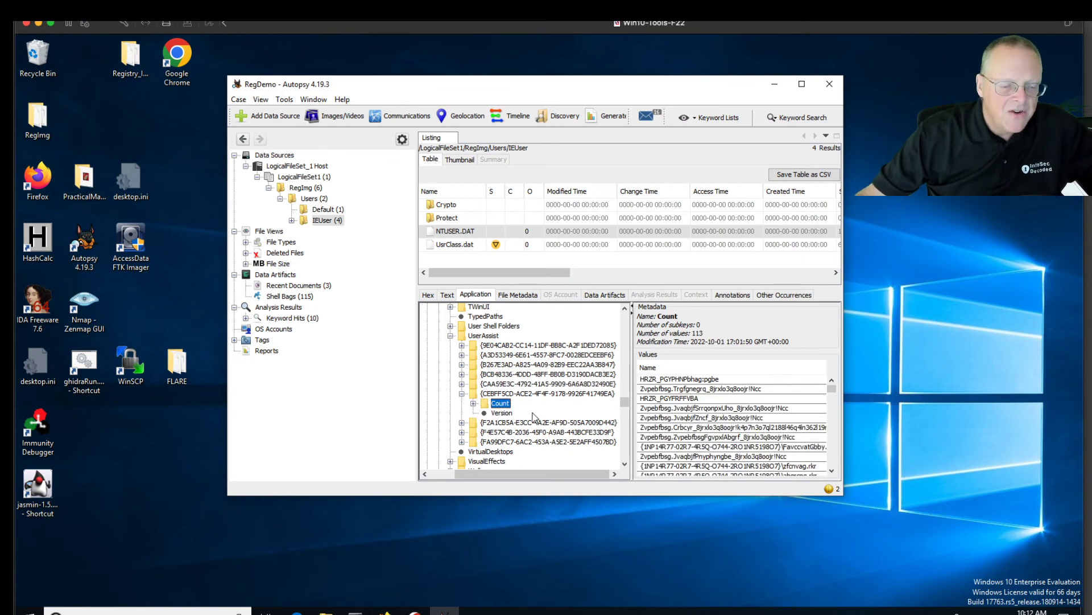
# Maximize and restore the Autopsy window, then launch Firefox from the desktop
pyautogui.moveTo(832, 391); pyautogui.dragTo(831, 389)
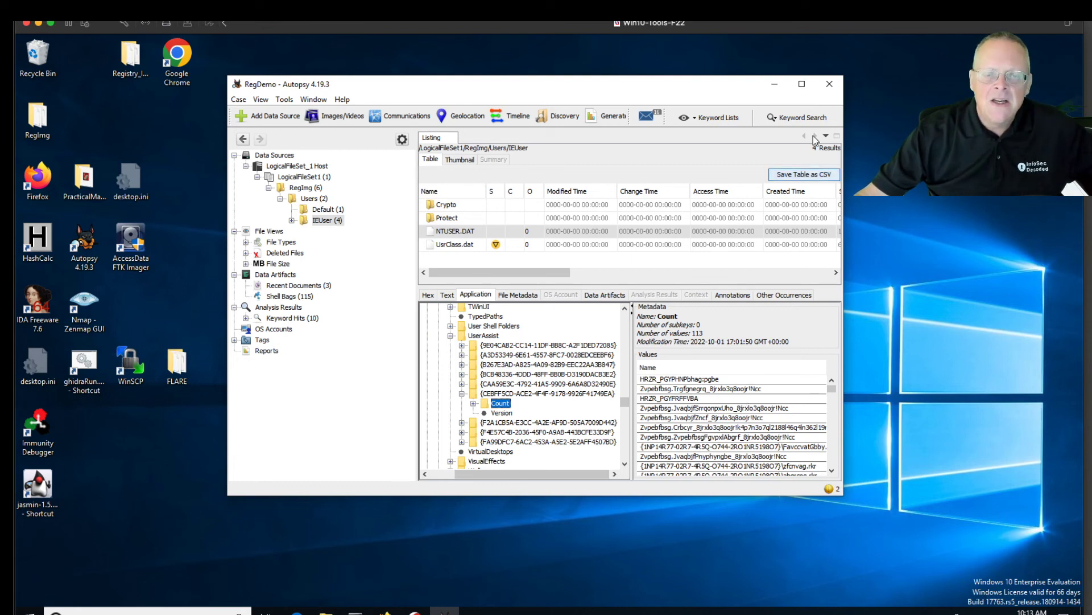
pyautogui.click(802, 83)
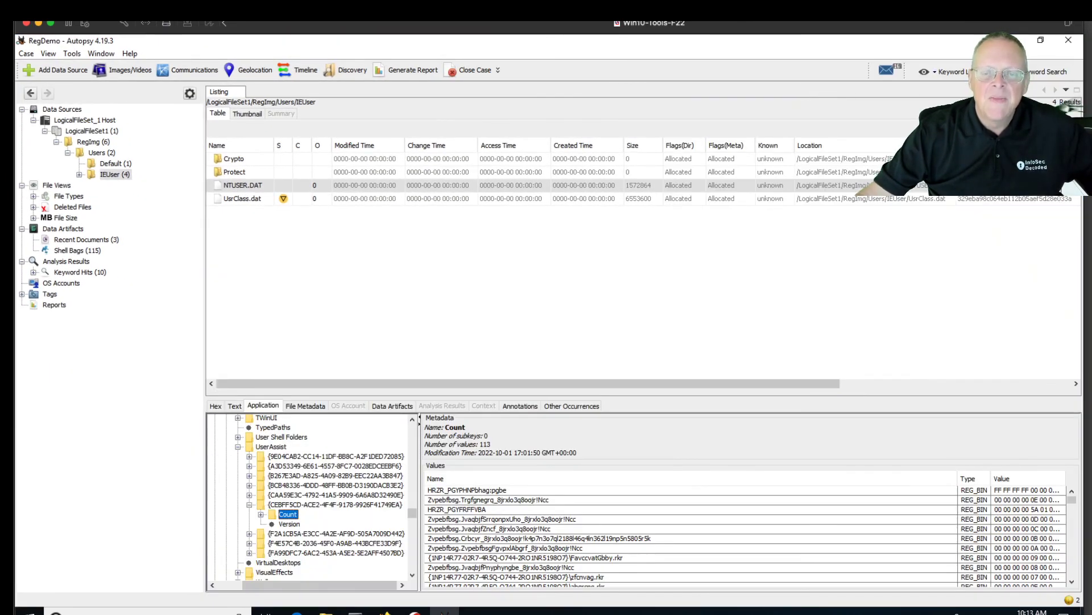
pyautogui.click(1041, 41)
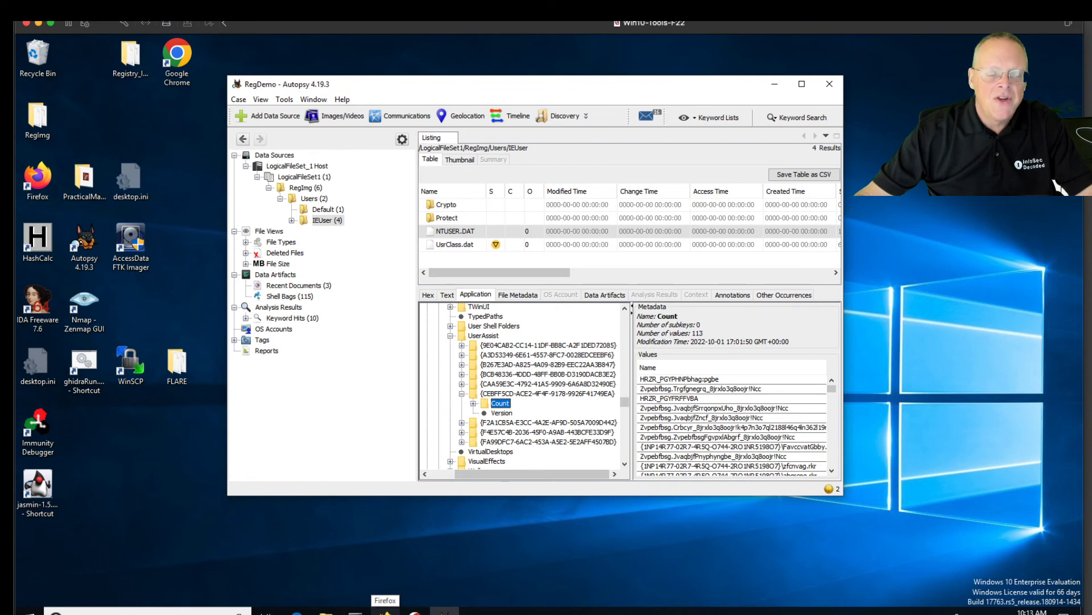
pyautogui.doubleClick(48, 169)
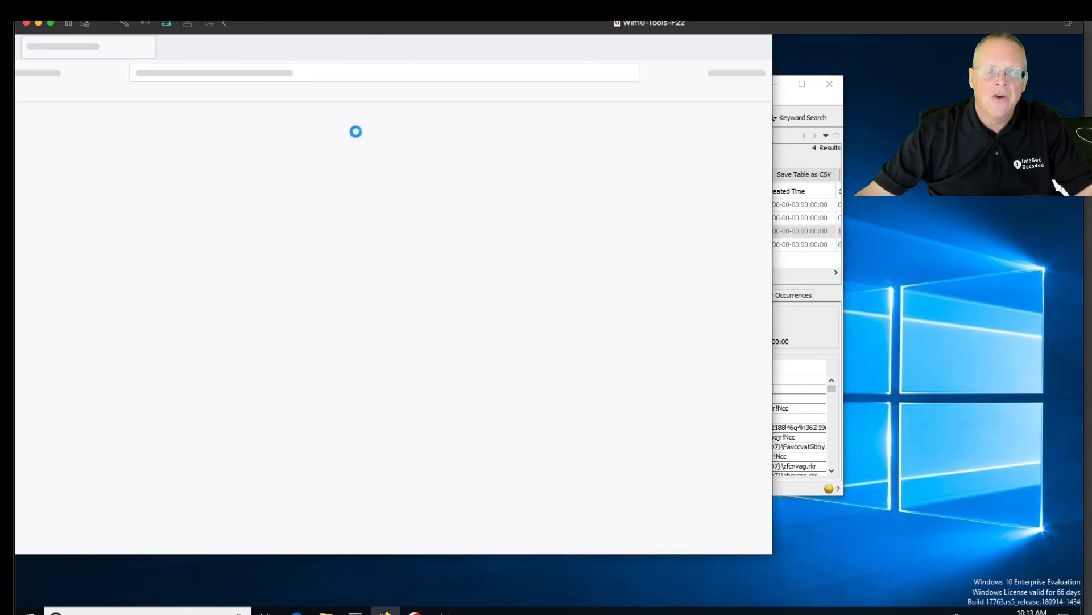
# Load rot13.com in Firefox
pyautogui.click(379, 74)
pyautogui.write('rot13')
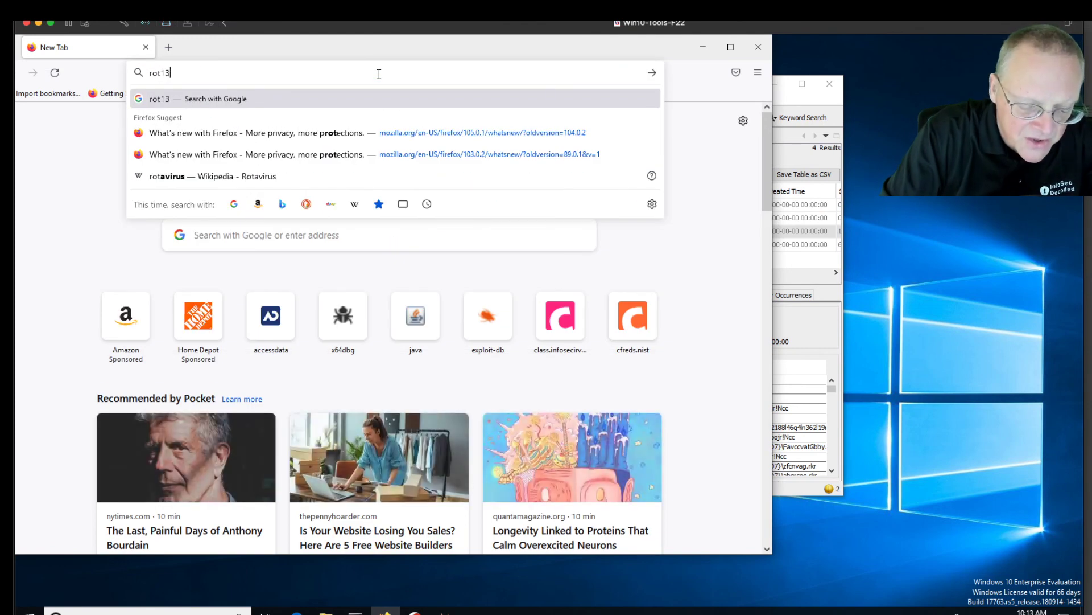
pyautogui.write('.com')
pyautogui.press('Return')
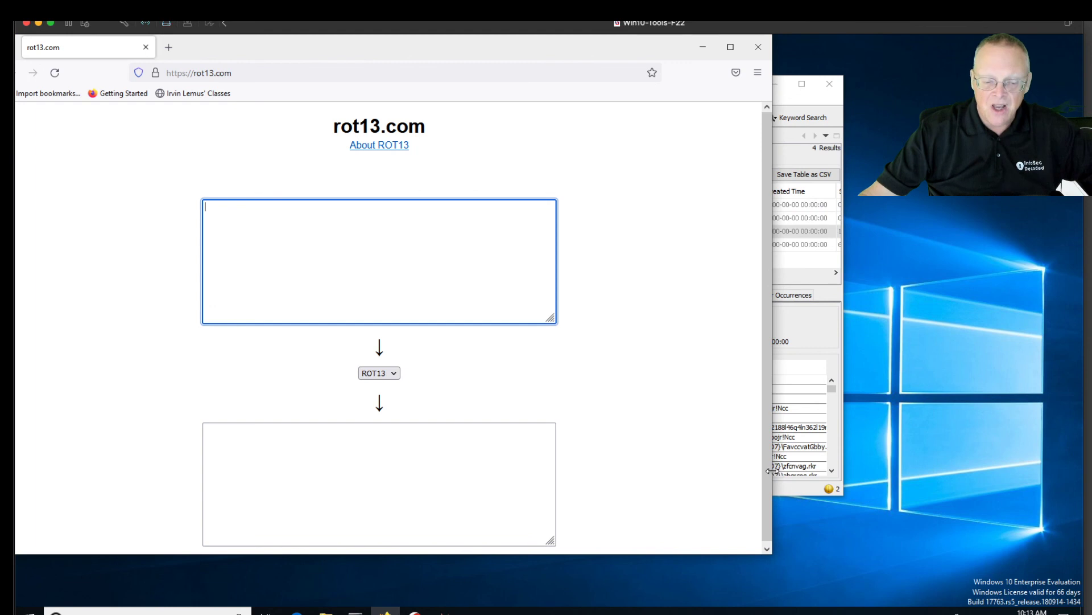
# Resize the browser, decode Zvpebfbsg as Microsoft on rot13.com, and close Firefox
pyautogui.moveTo(774, 472); pyautogui.dragTo(556, 461)
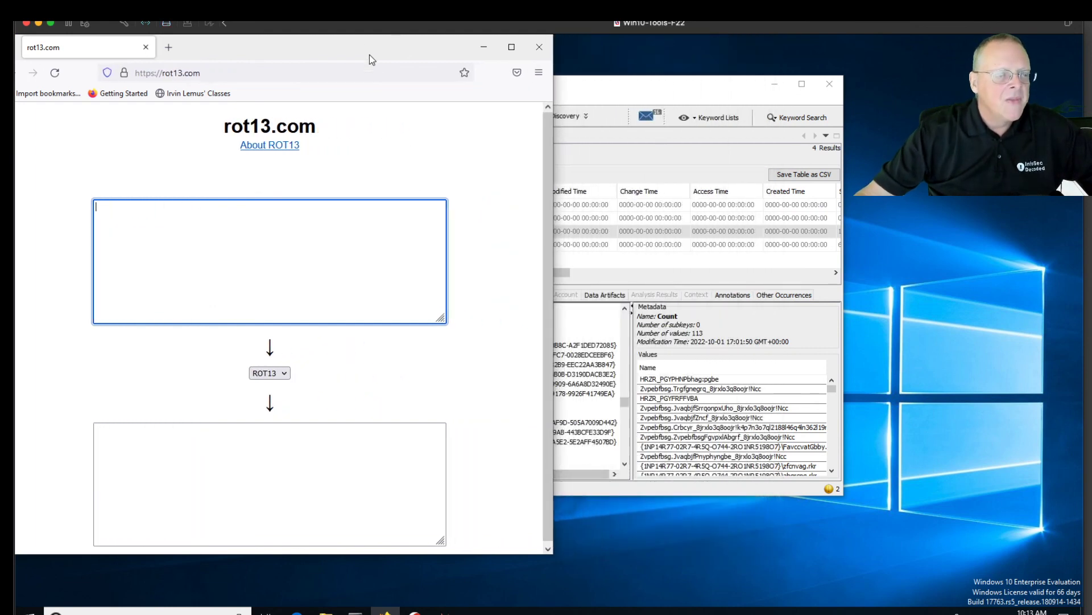
pyautogui.moveTo(362, 49); pyautogui.dragTo(429, 75)
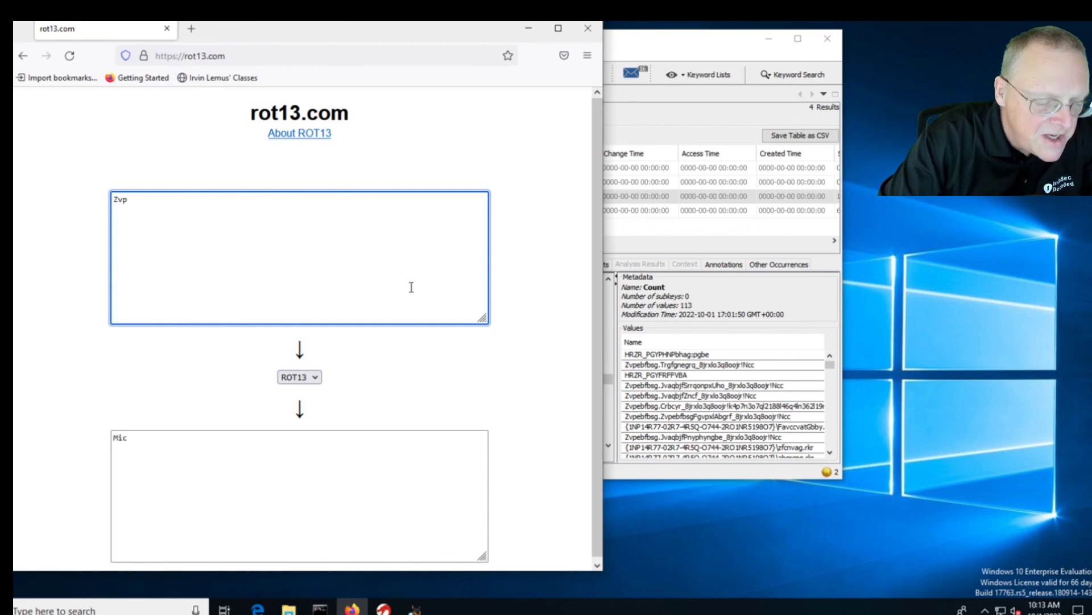
pyautogui.write('bfbsg')
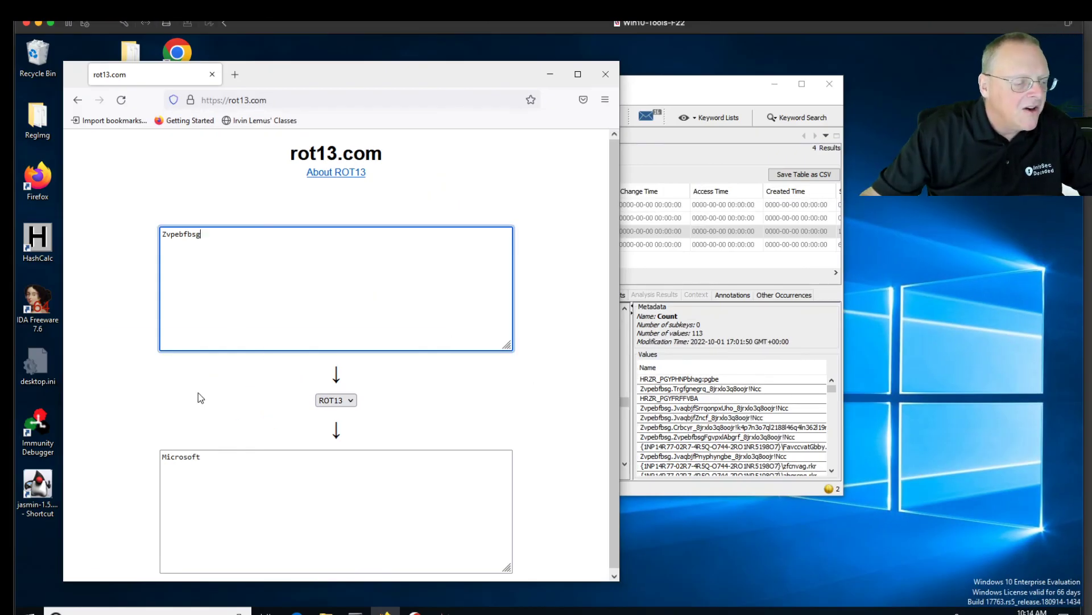
pyautogui.press('super+plus')
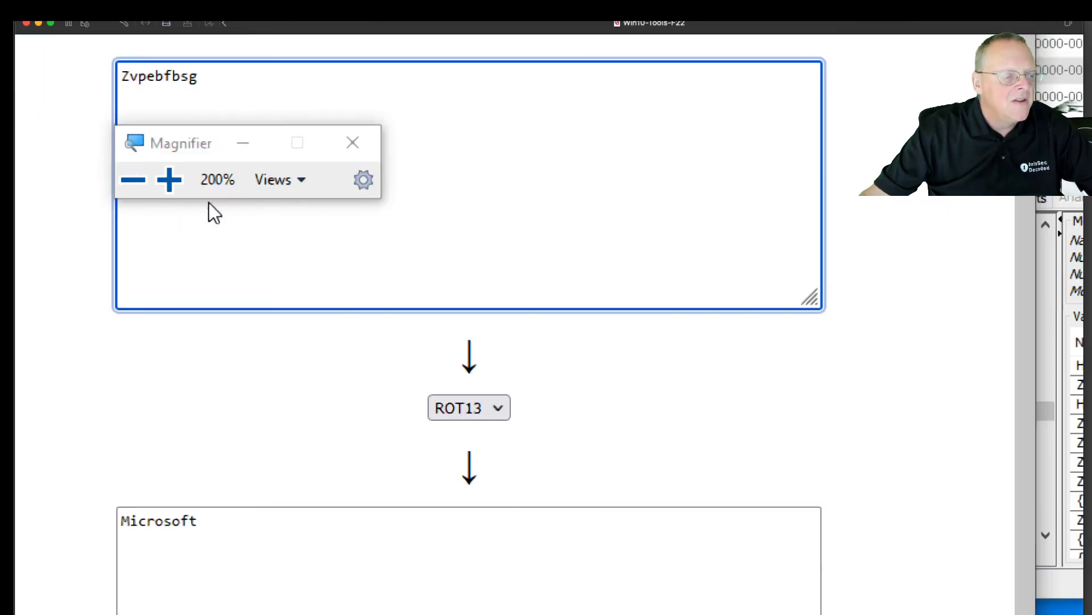
pyautogui.click(353, 144)
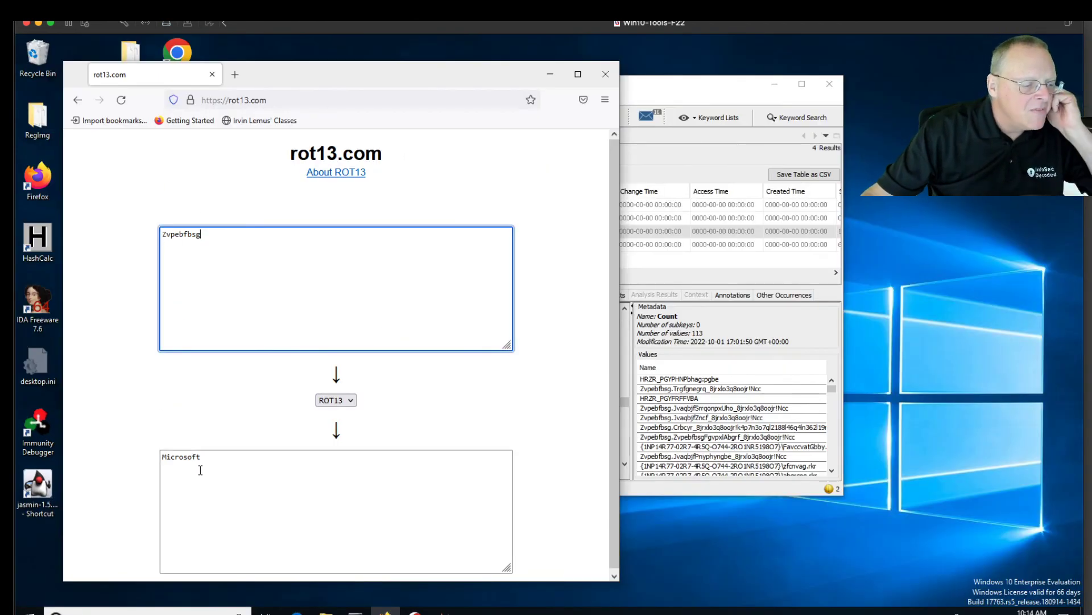
pyautogui.moveTo(200, 462); pyautogui.dragTo(162, 457)
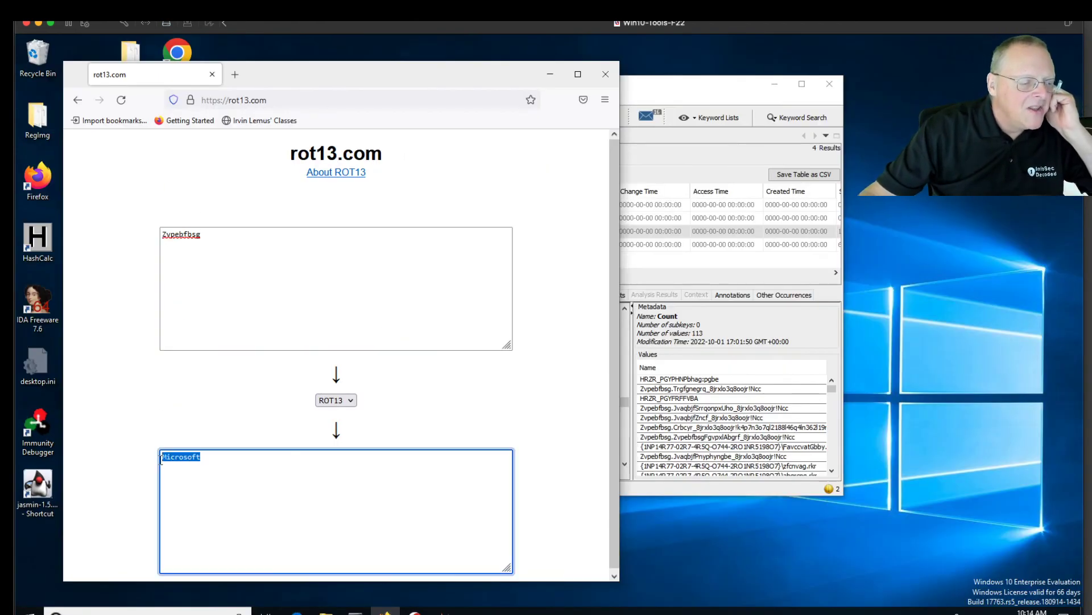
pyautogui.click(213, 235)
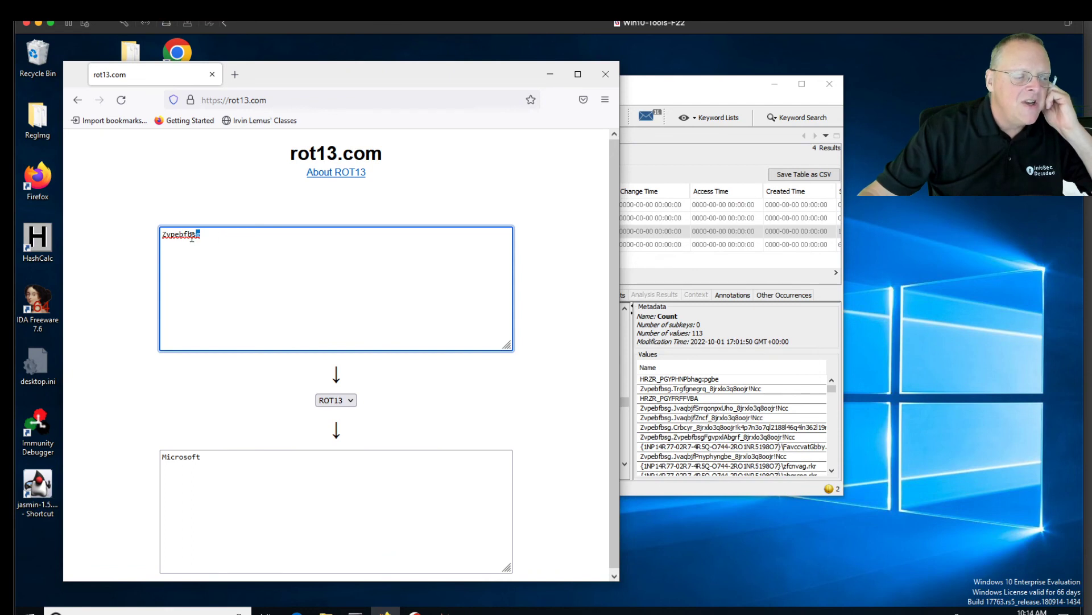
pyautogui.moveTo(202, 237); pyautogui.dragTo(161, 235)
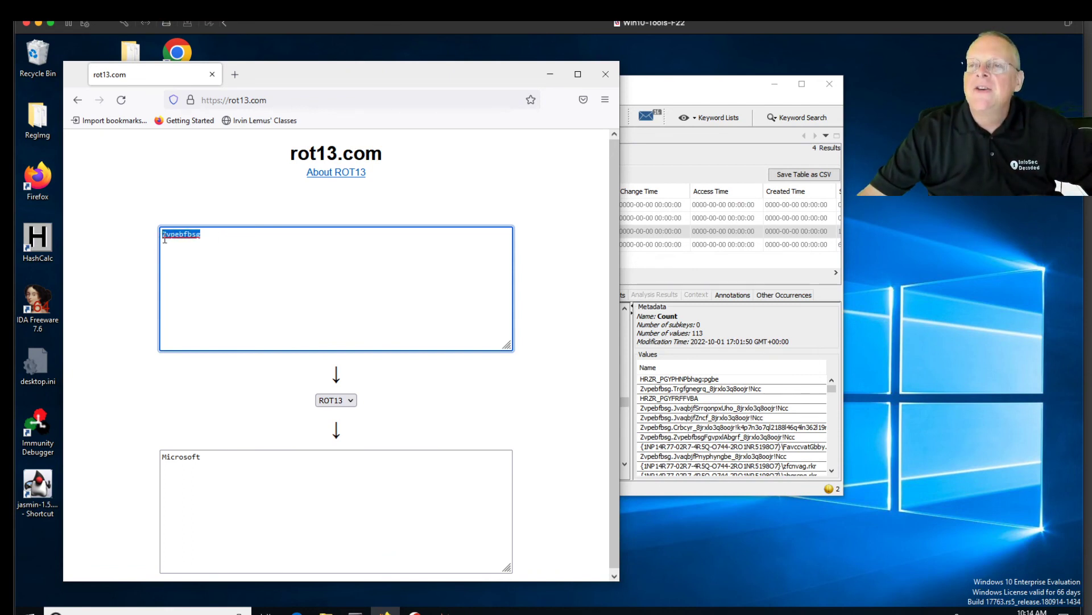
pyautogui.click(606, 74)
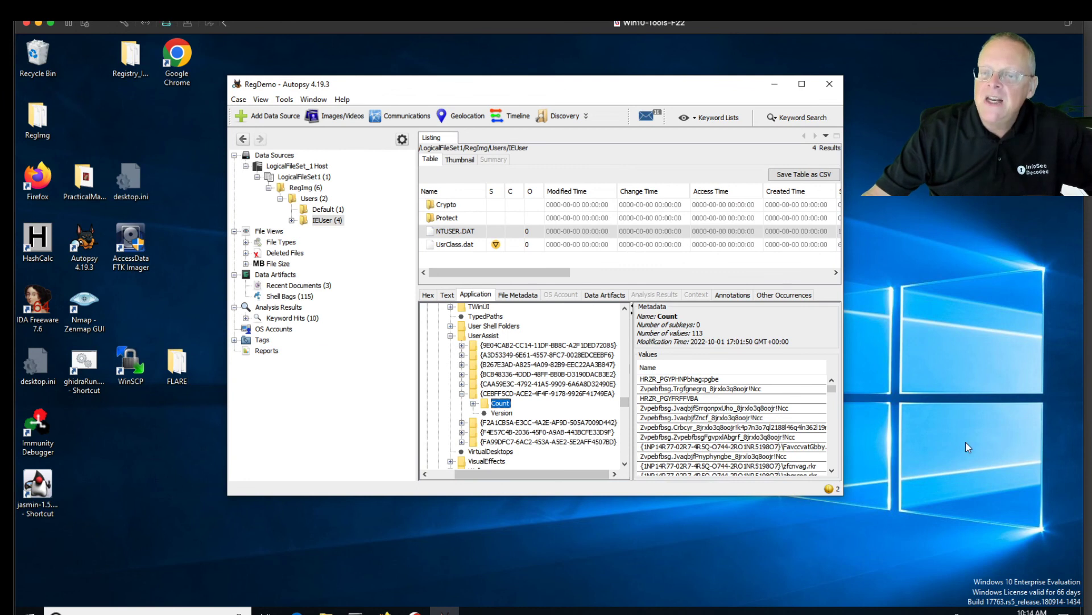
# Bring the samsclass.info F 220 lab page over Autopsy, showing the Viewing TypedURLs instructions
pyautogui.press('super+Tab')
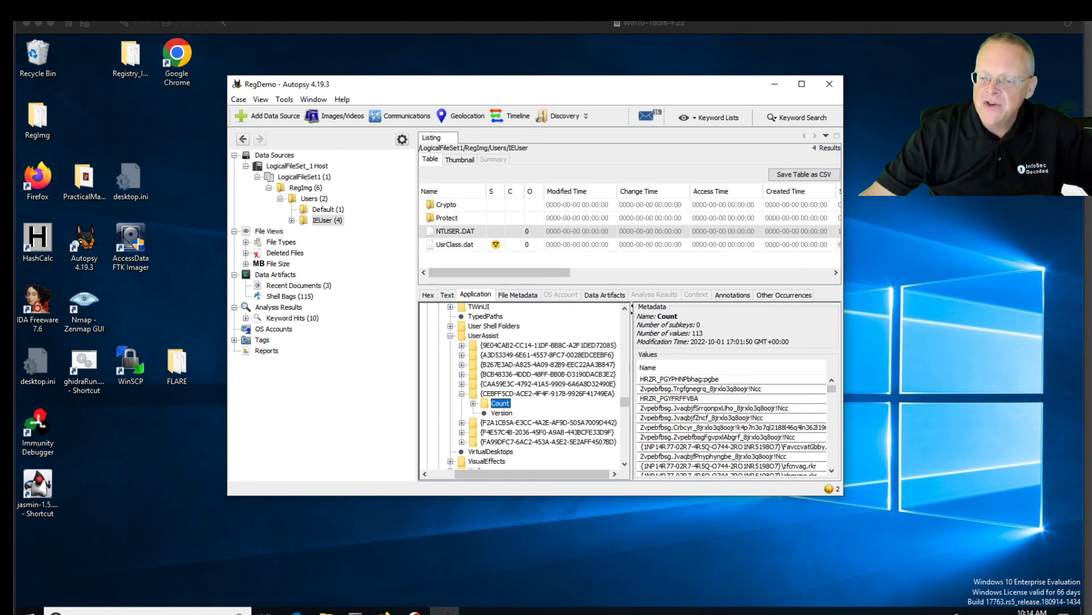
pyautogui.moveTo(1091, 57); pyautogui.dragTo(738, 44)
# Scroll the lab page to the F 220.2 UserAssist task, then drag the browser off screen to reveal Autopsy
pyautogui.scroll(20, 660, 308)
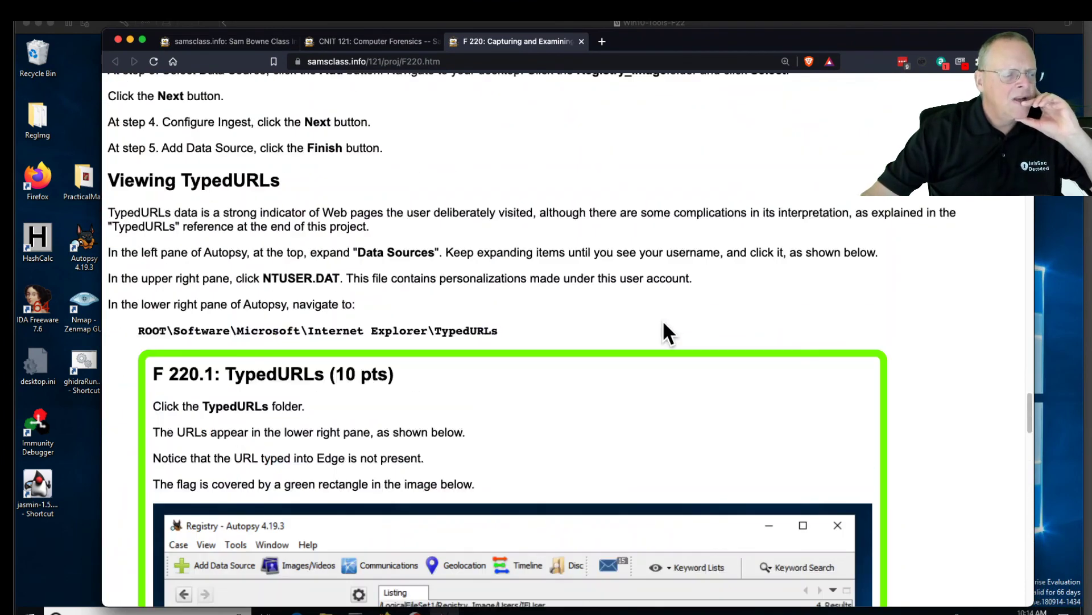
pyautogui.scroll(-20, 664, 324)
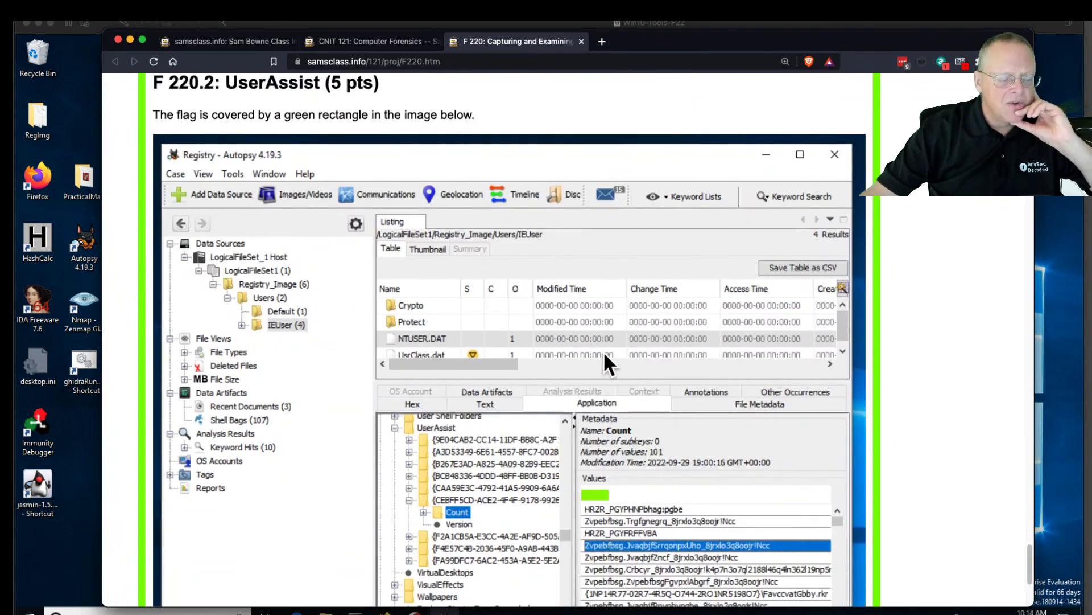
pyautogui.scroll(-4, 605, 352)
pyautogui.scroll(8, 605, 352)
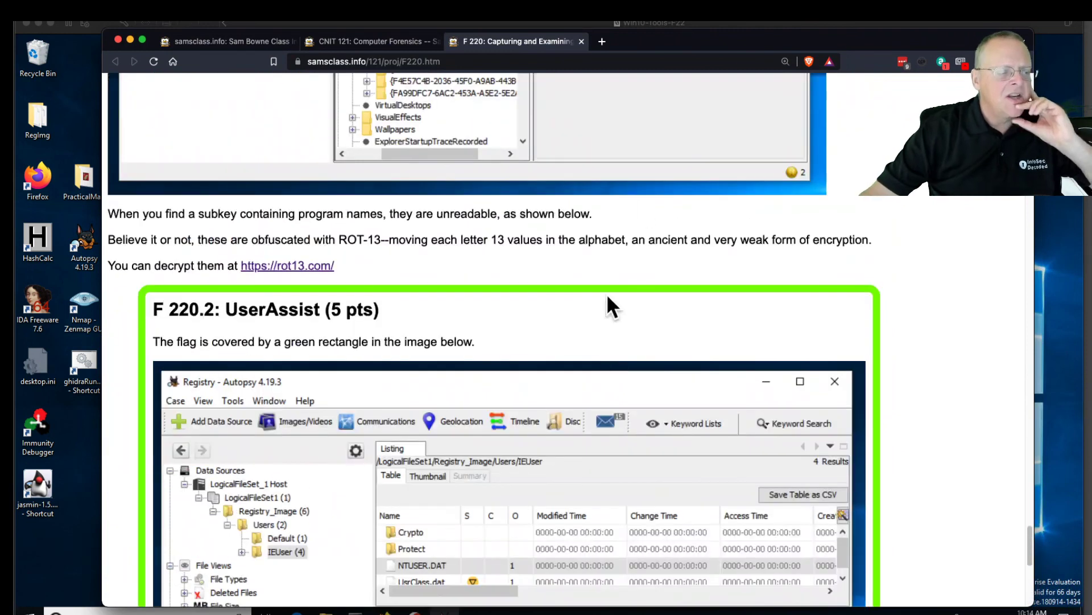
pyautogui.moveTo(706, 48); pyautogui.dragTo(1091, 41)
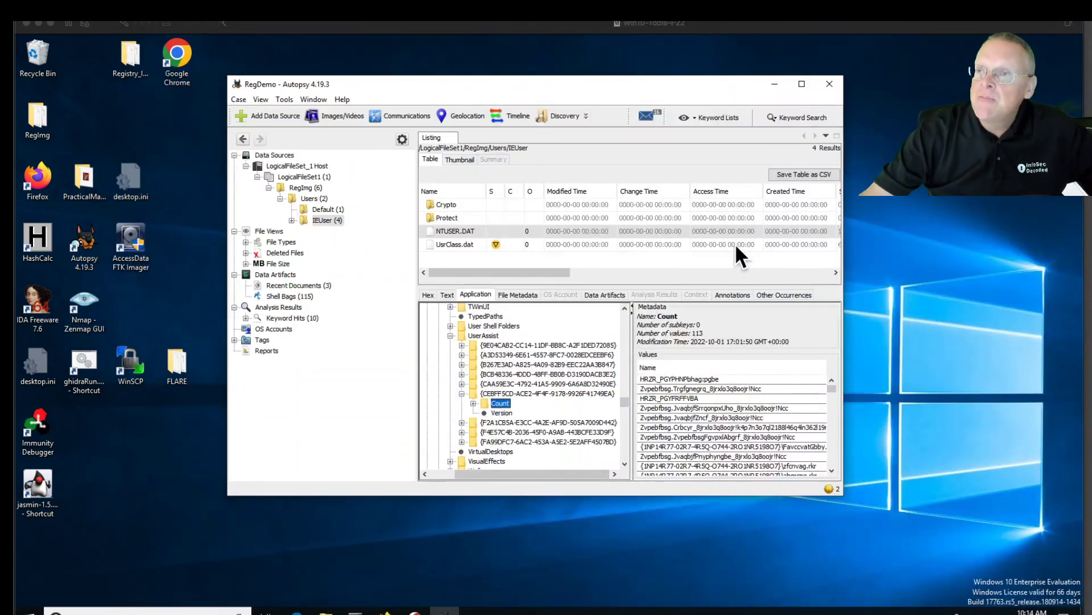